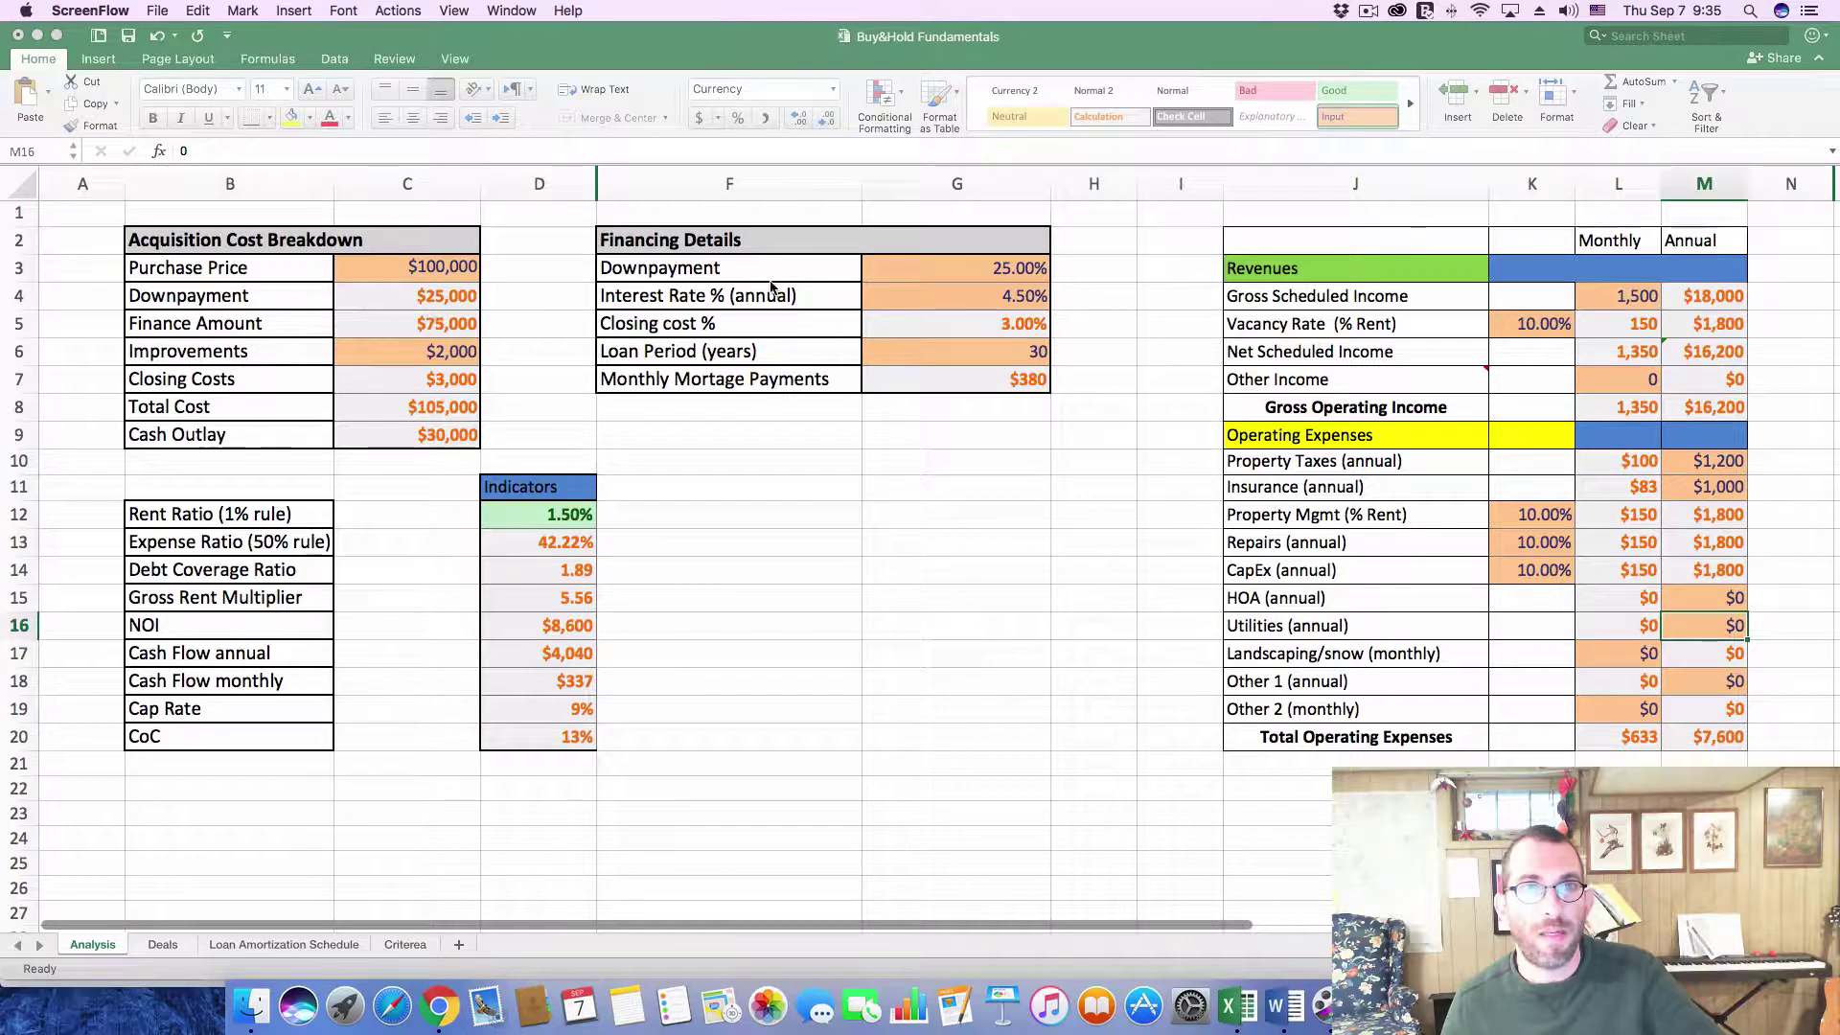
# Set the downpayment percentage in the Financing Details table to 20%.
pyautogui.click(958, 266)
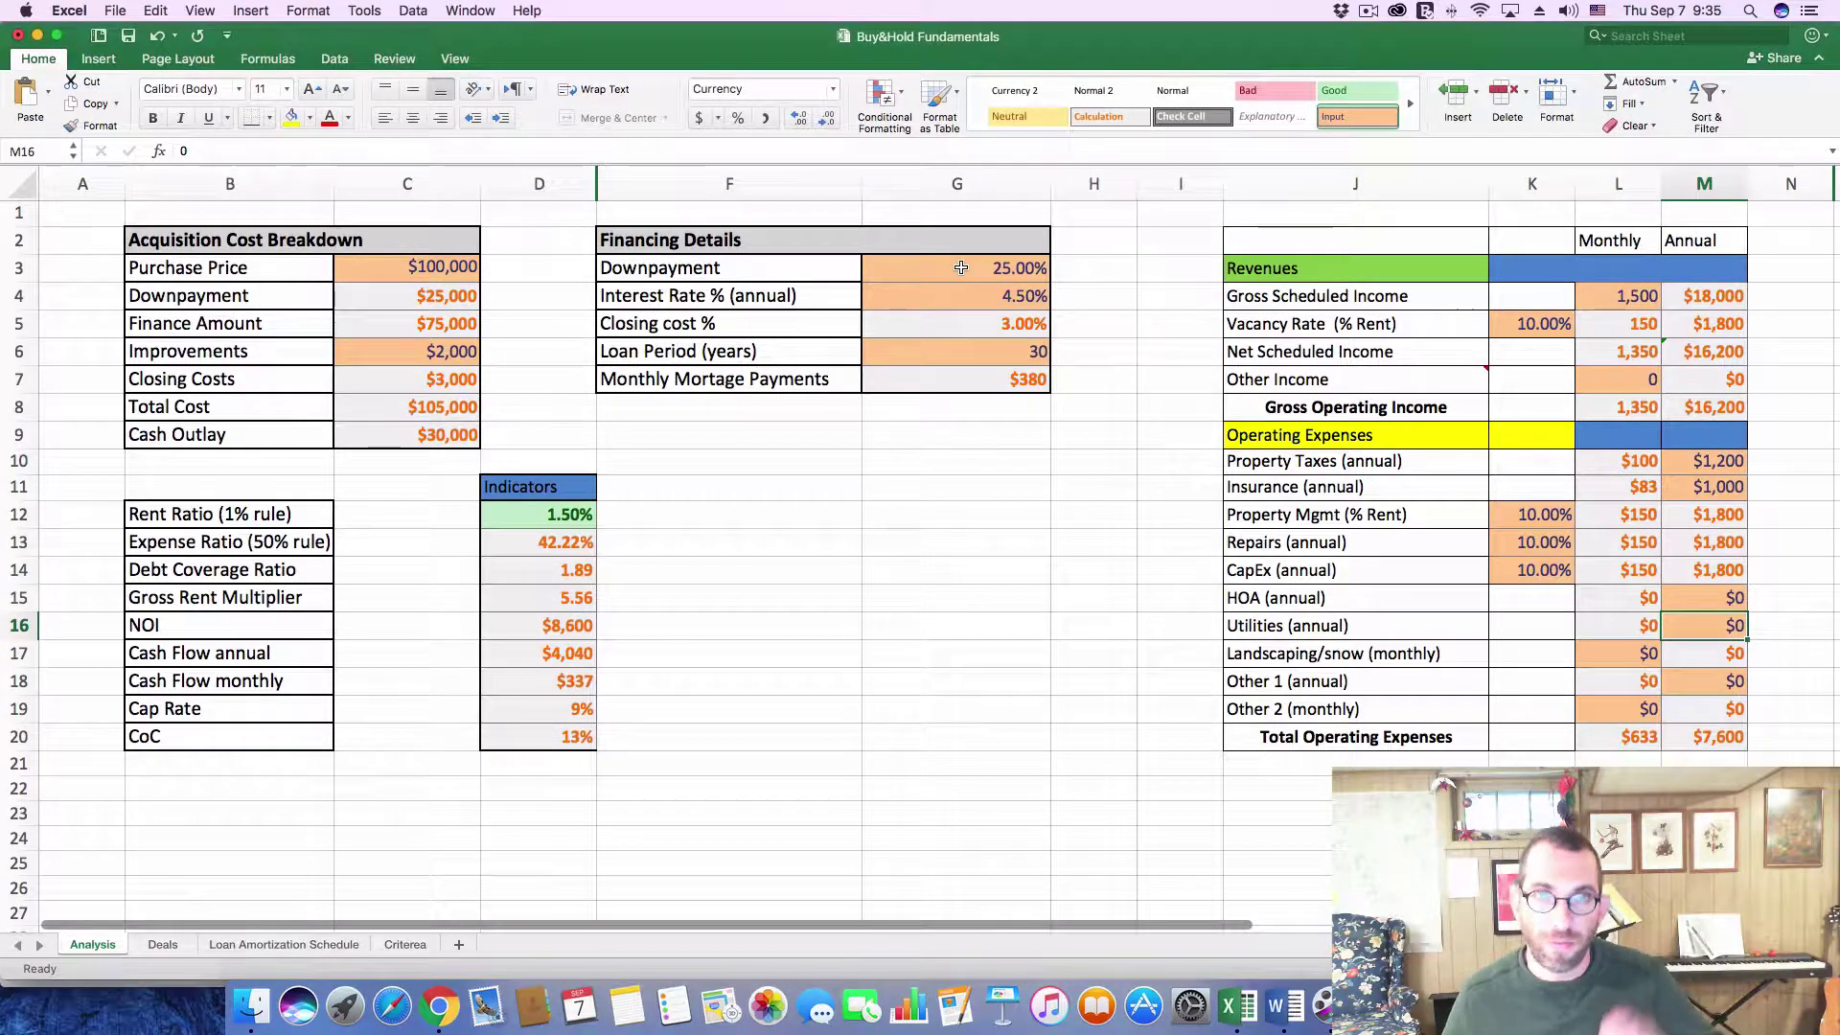
pyautogui.click(962, 267)
pyautogui.write('20')
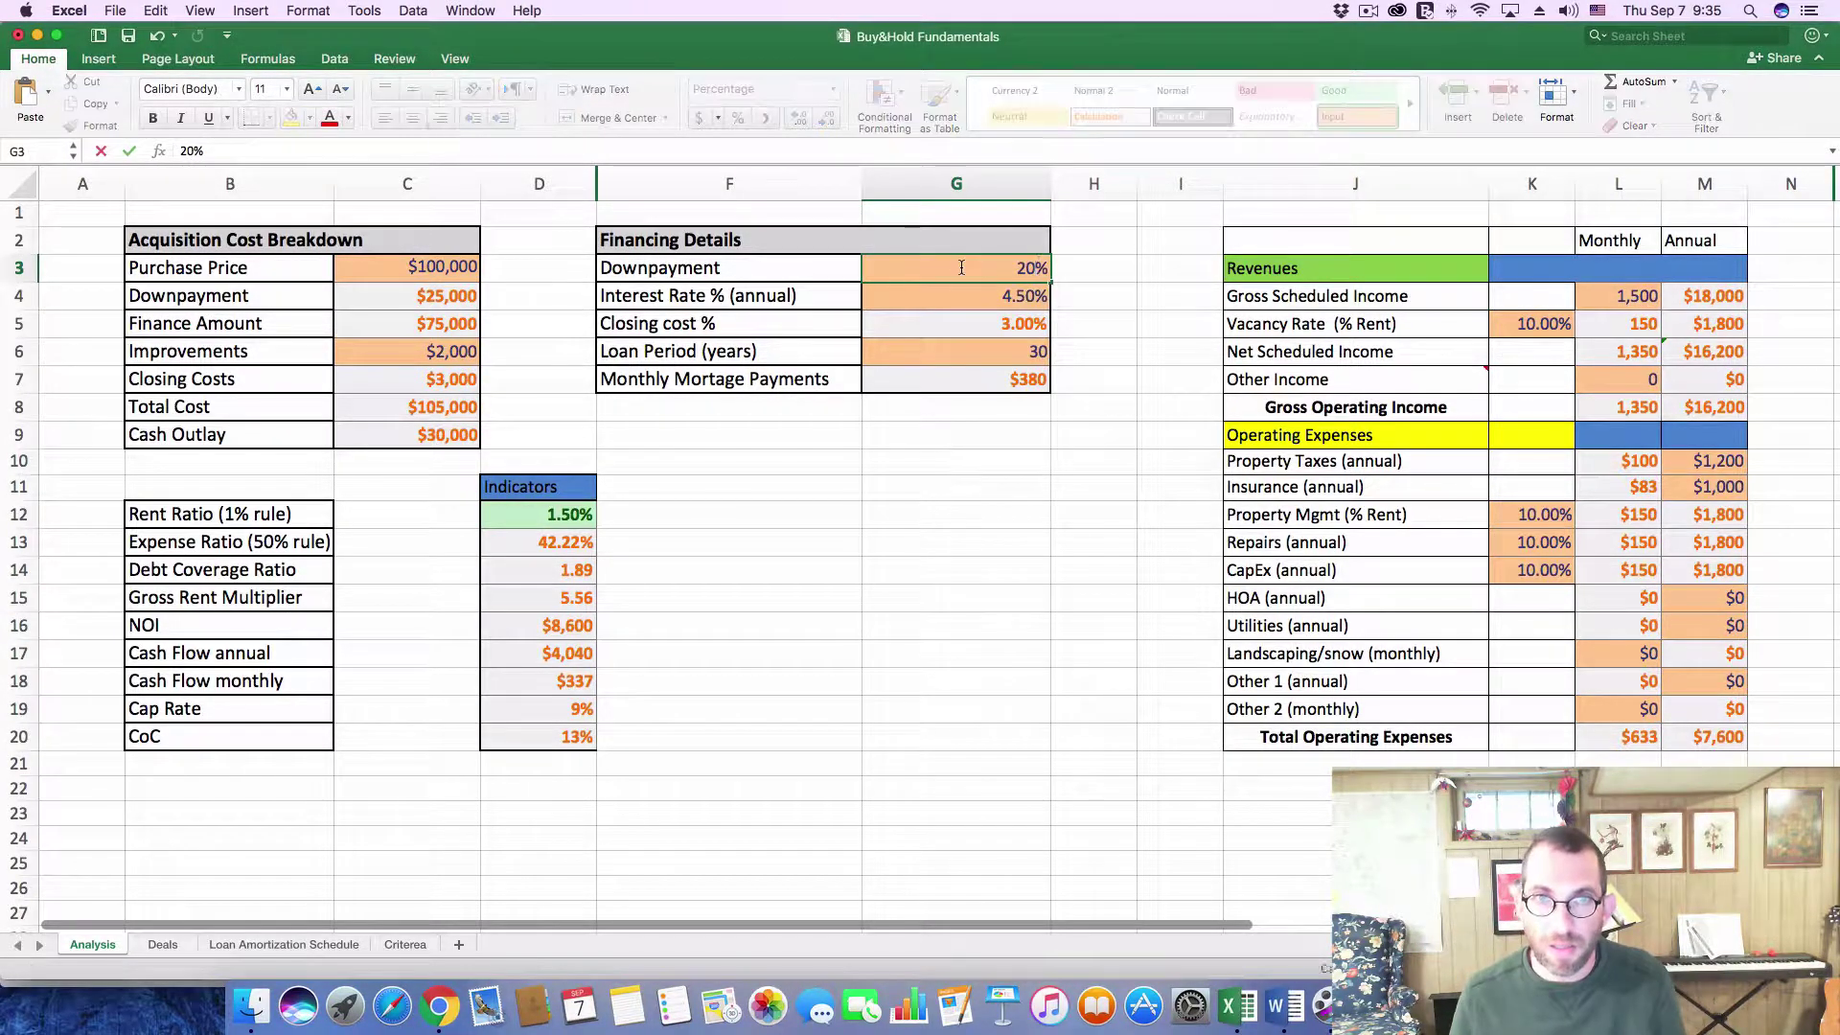
pyautogui.press('Return')
# Set the downpayment percentage in Financing Details back to 25%.
pyautogui.click(964, 267)
pyautogui.write('2')
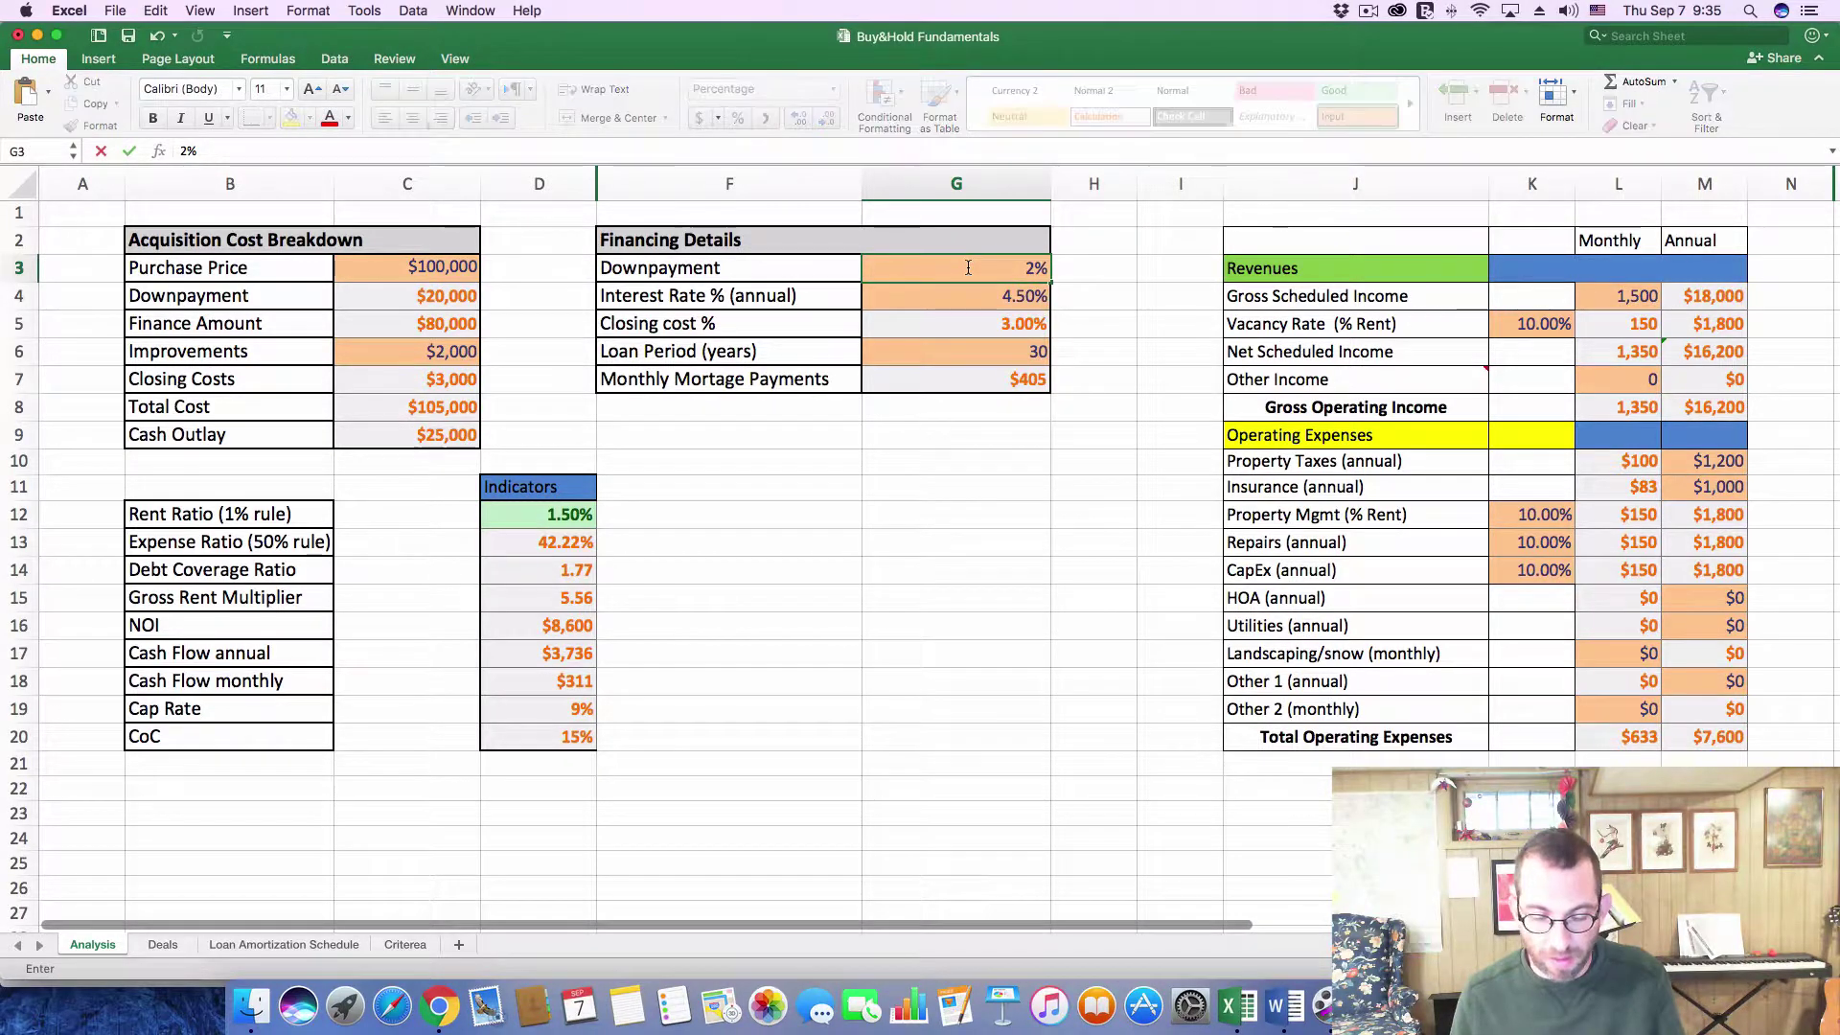
pyautogui.write('5')
pyautogui.press('Return')
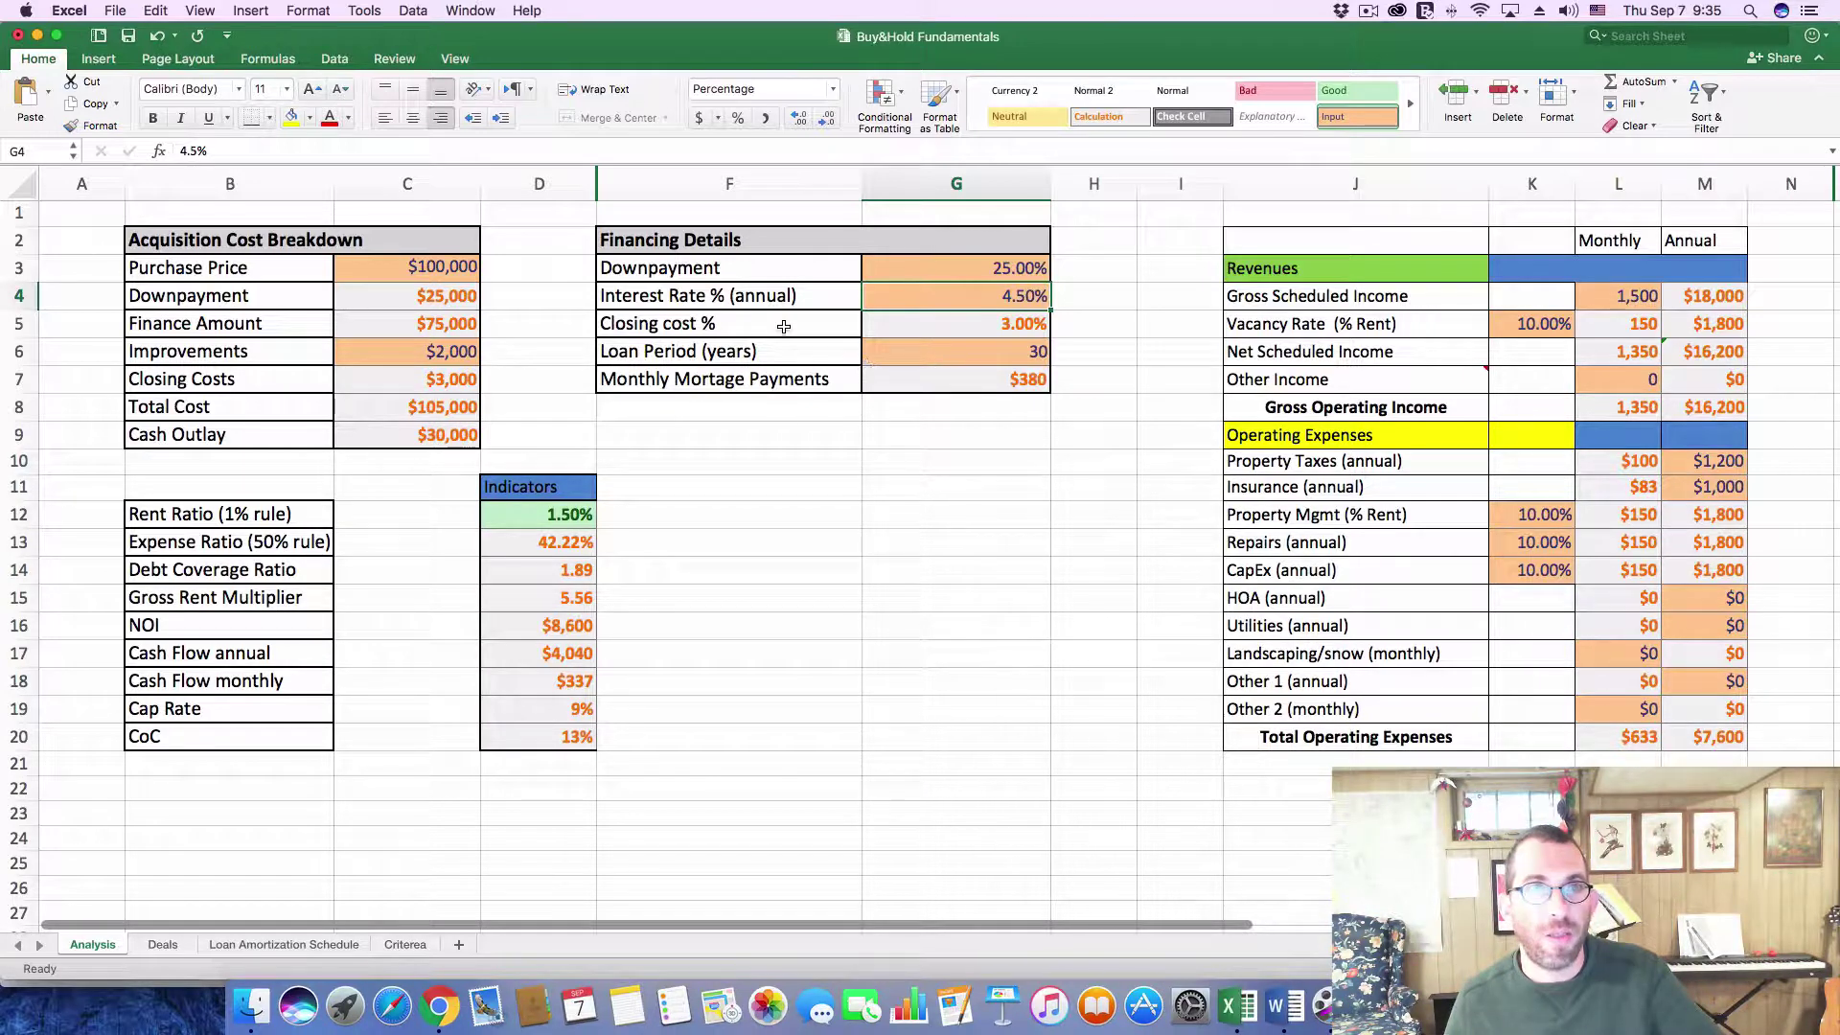
# Inspect the finance amount, purchase price and downpayment cells in the Acquisition Cost Breakdown.
pyautogui.click(438, 325)
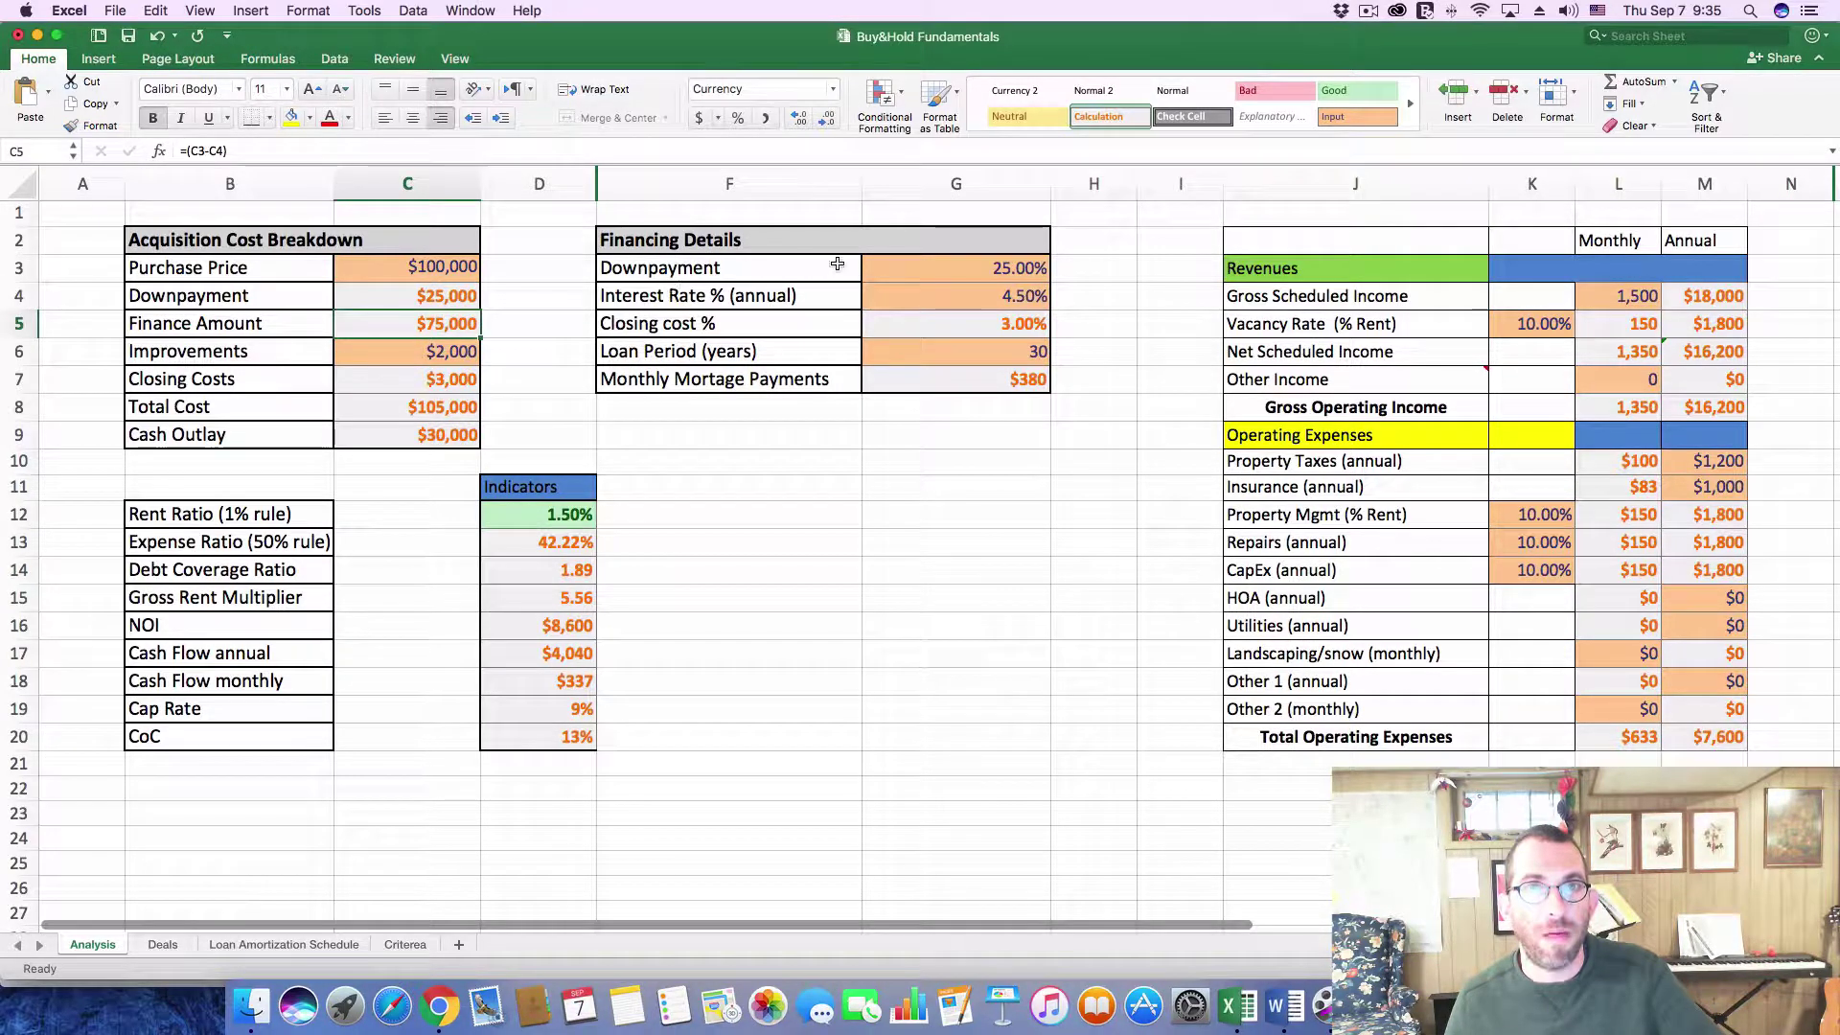
pyautogui.click(447, 276)
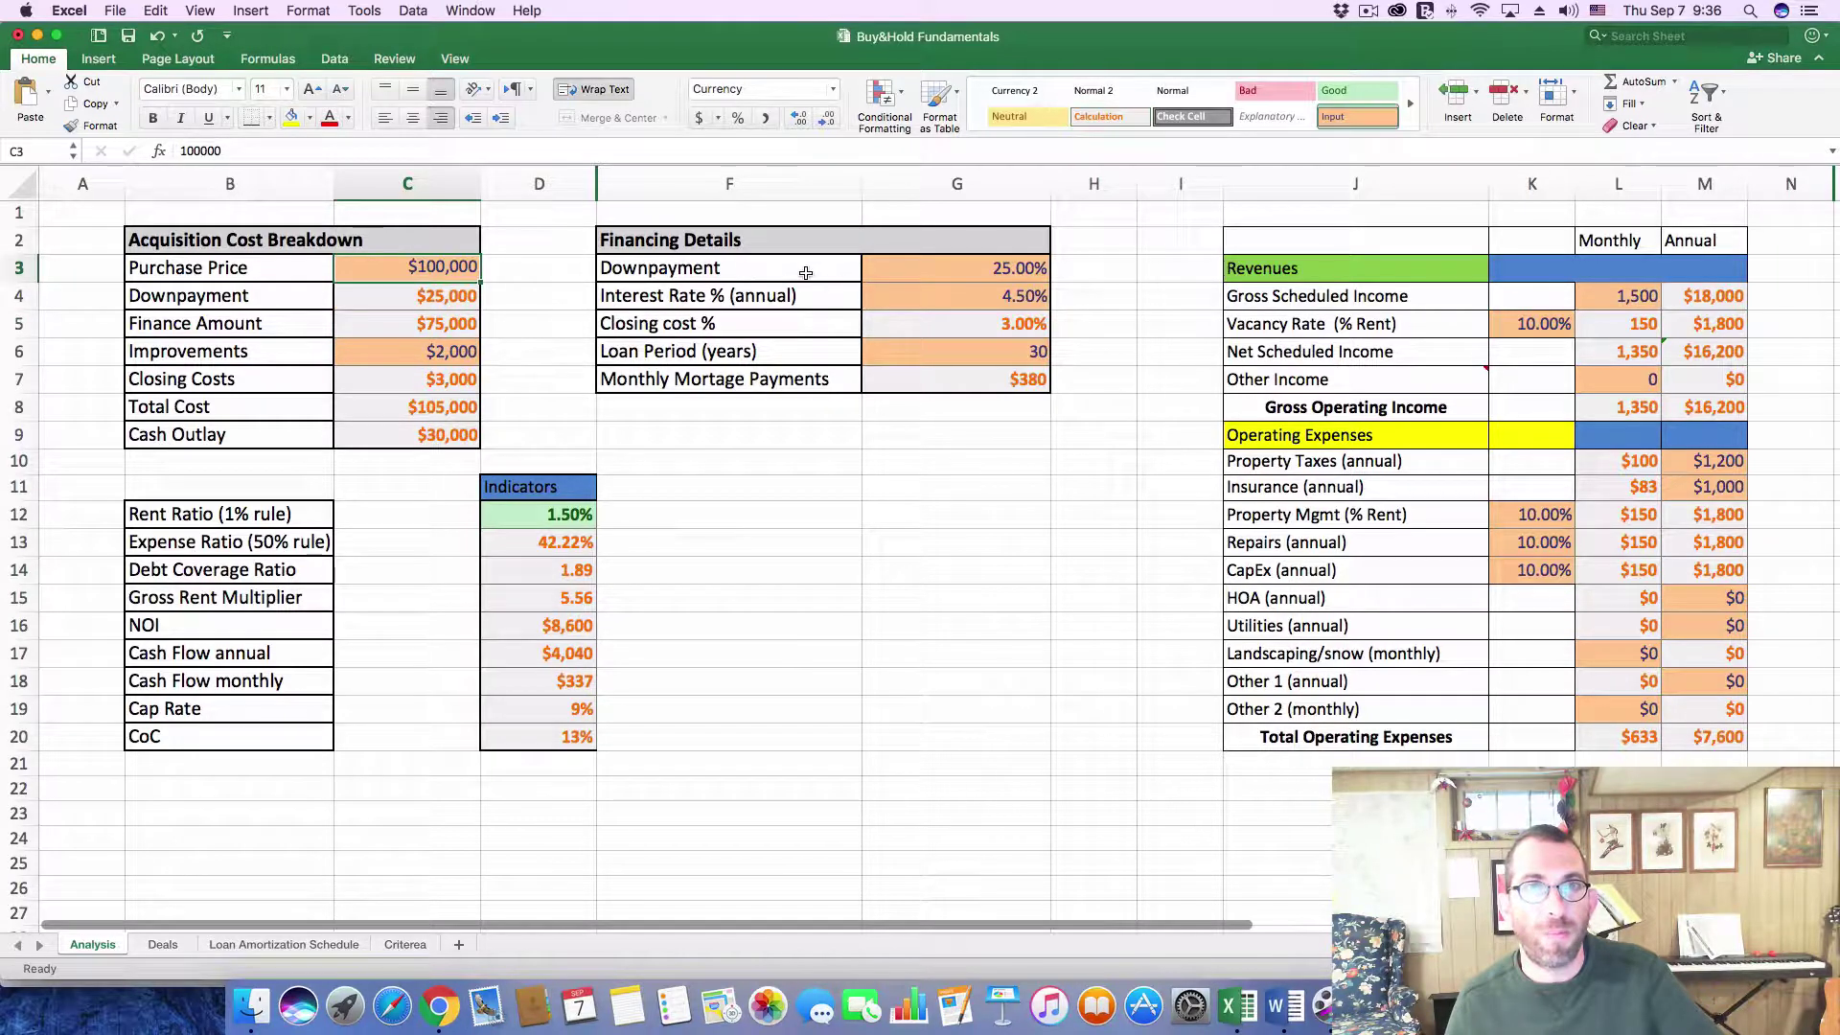
pyautogui.click(450, 303)
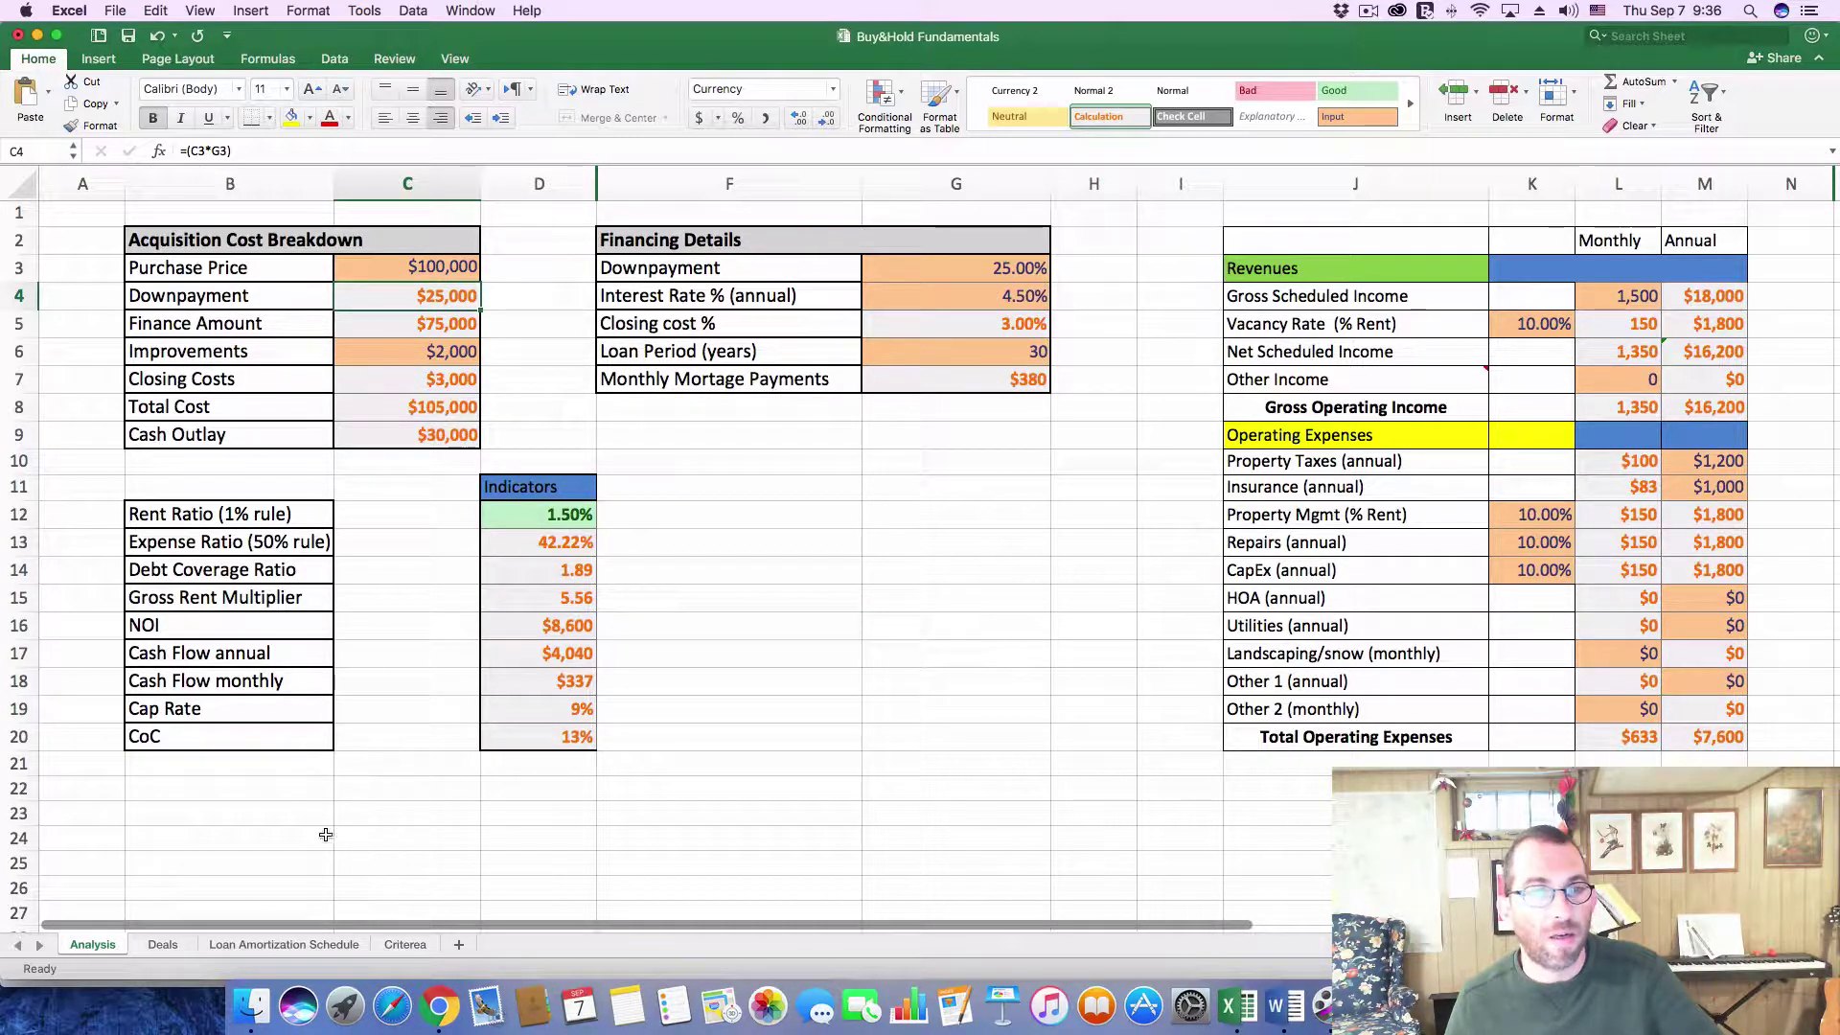
# Review the Loan Amortization Schedule sheet and inspect the closing cost % formula on the Analysis sheet.
pyautogui.click(297, 946)
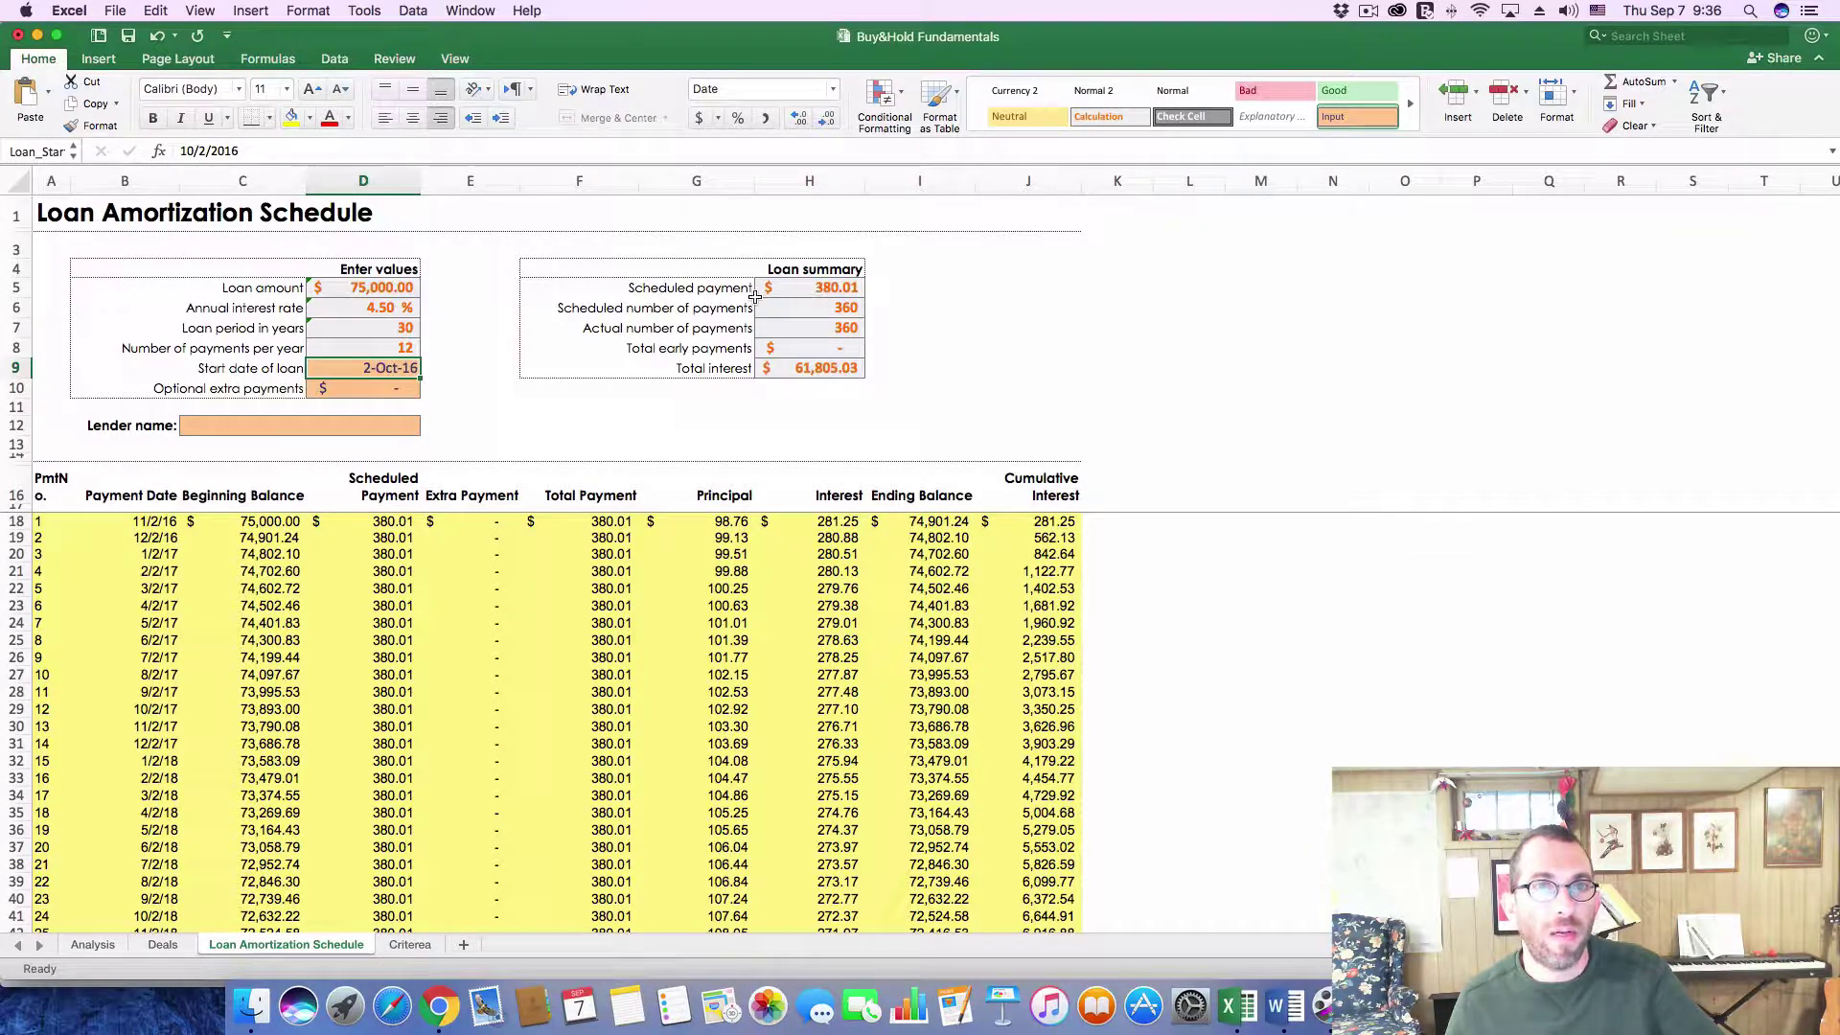
pyautogui.click(94, 945)
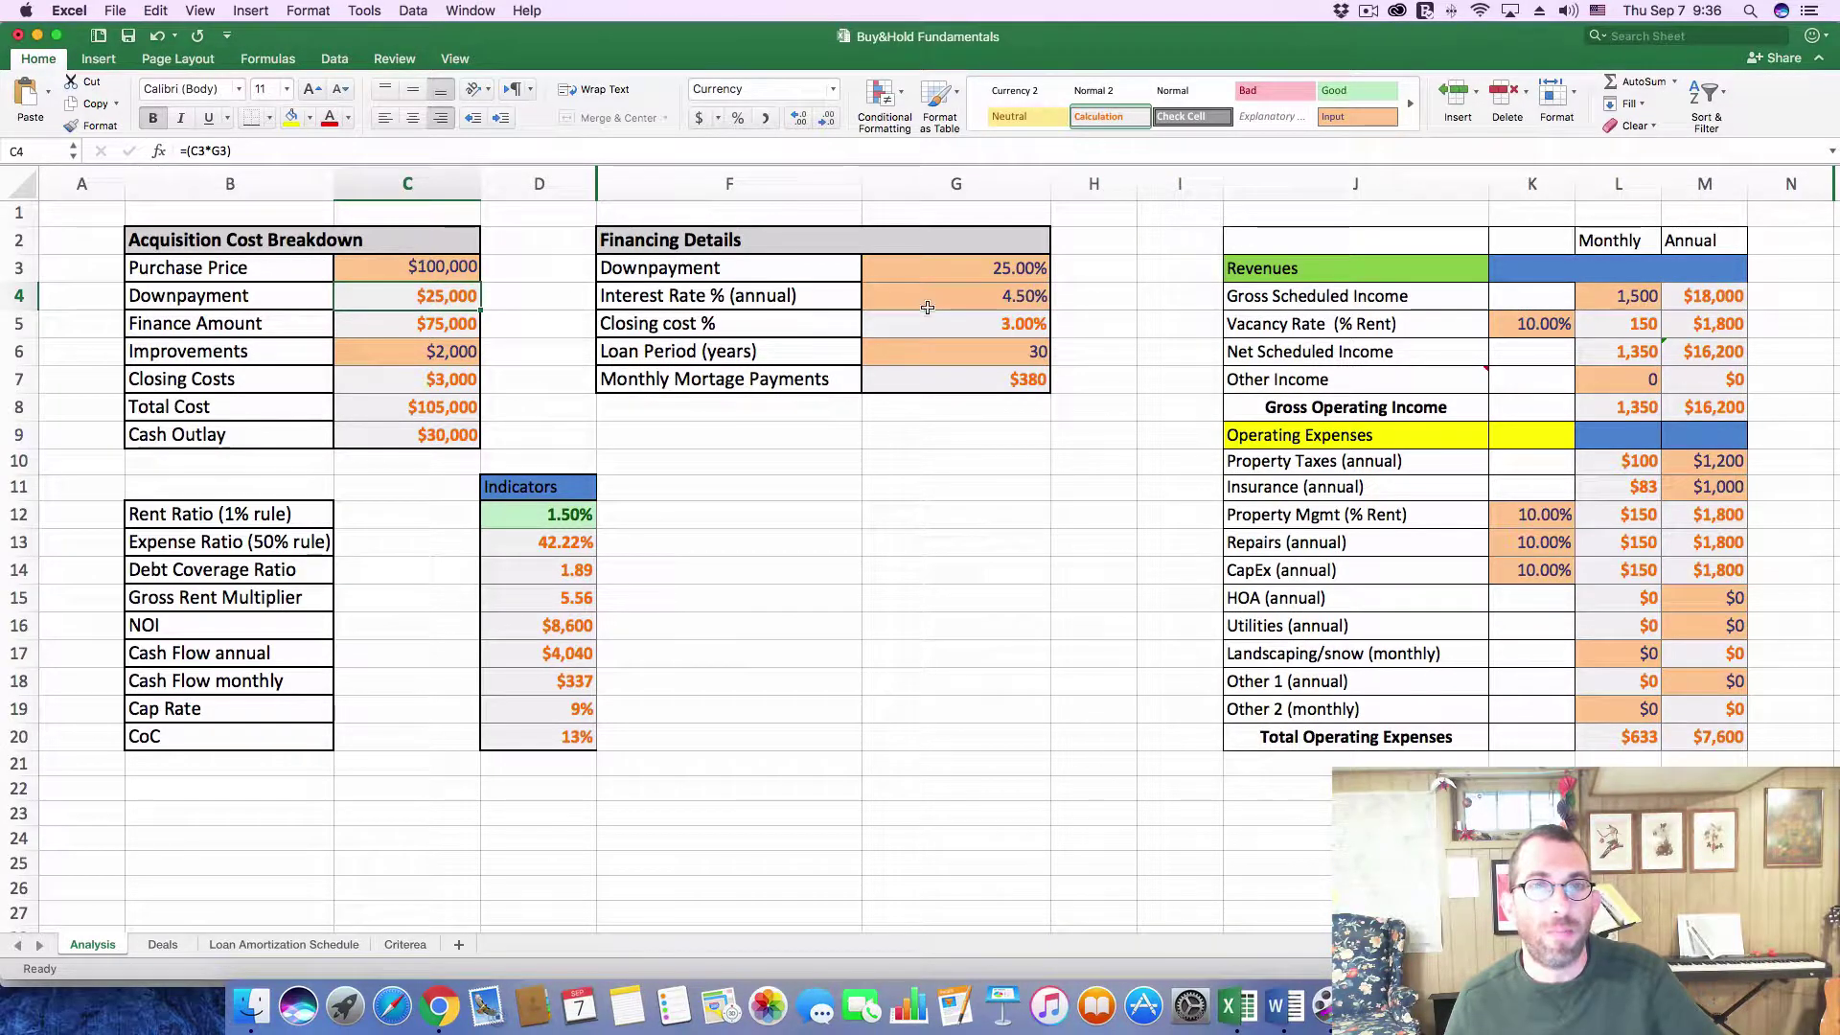
pyautogui.click(1029, 328)
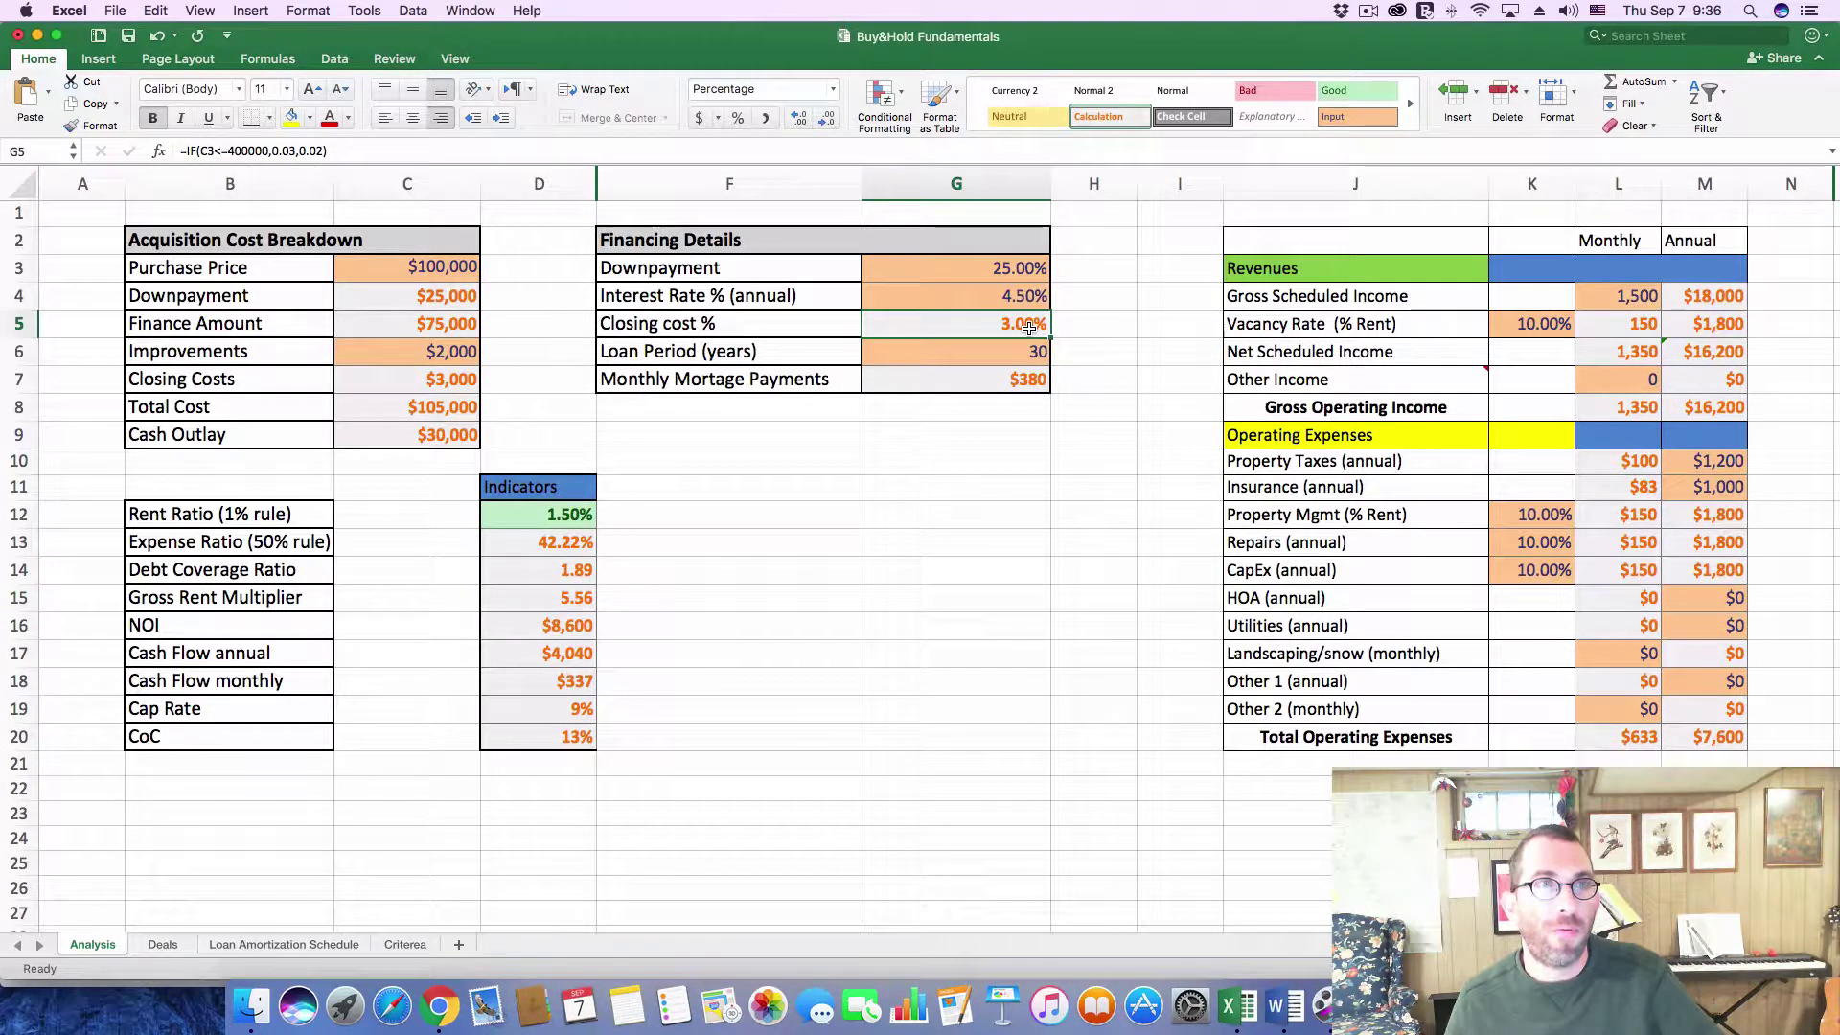
pyautogui.click(1099, 355)
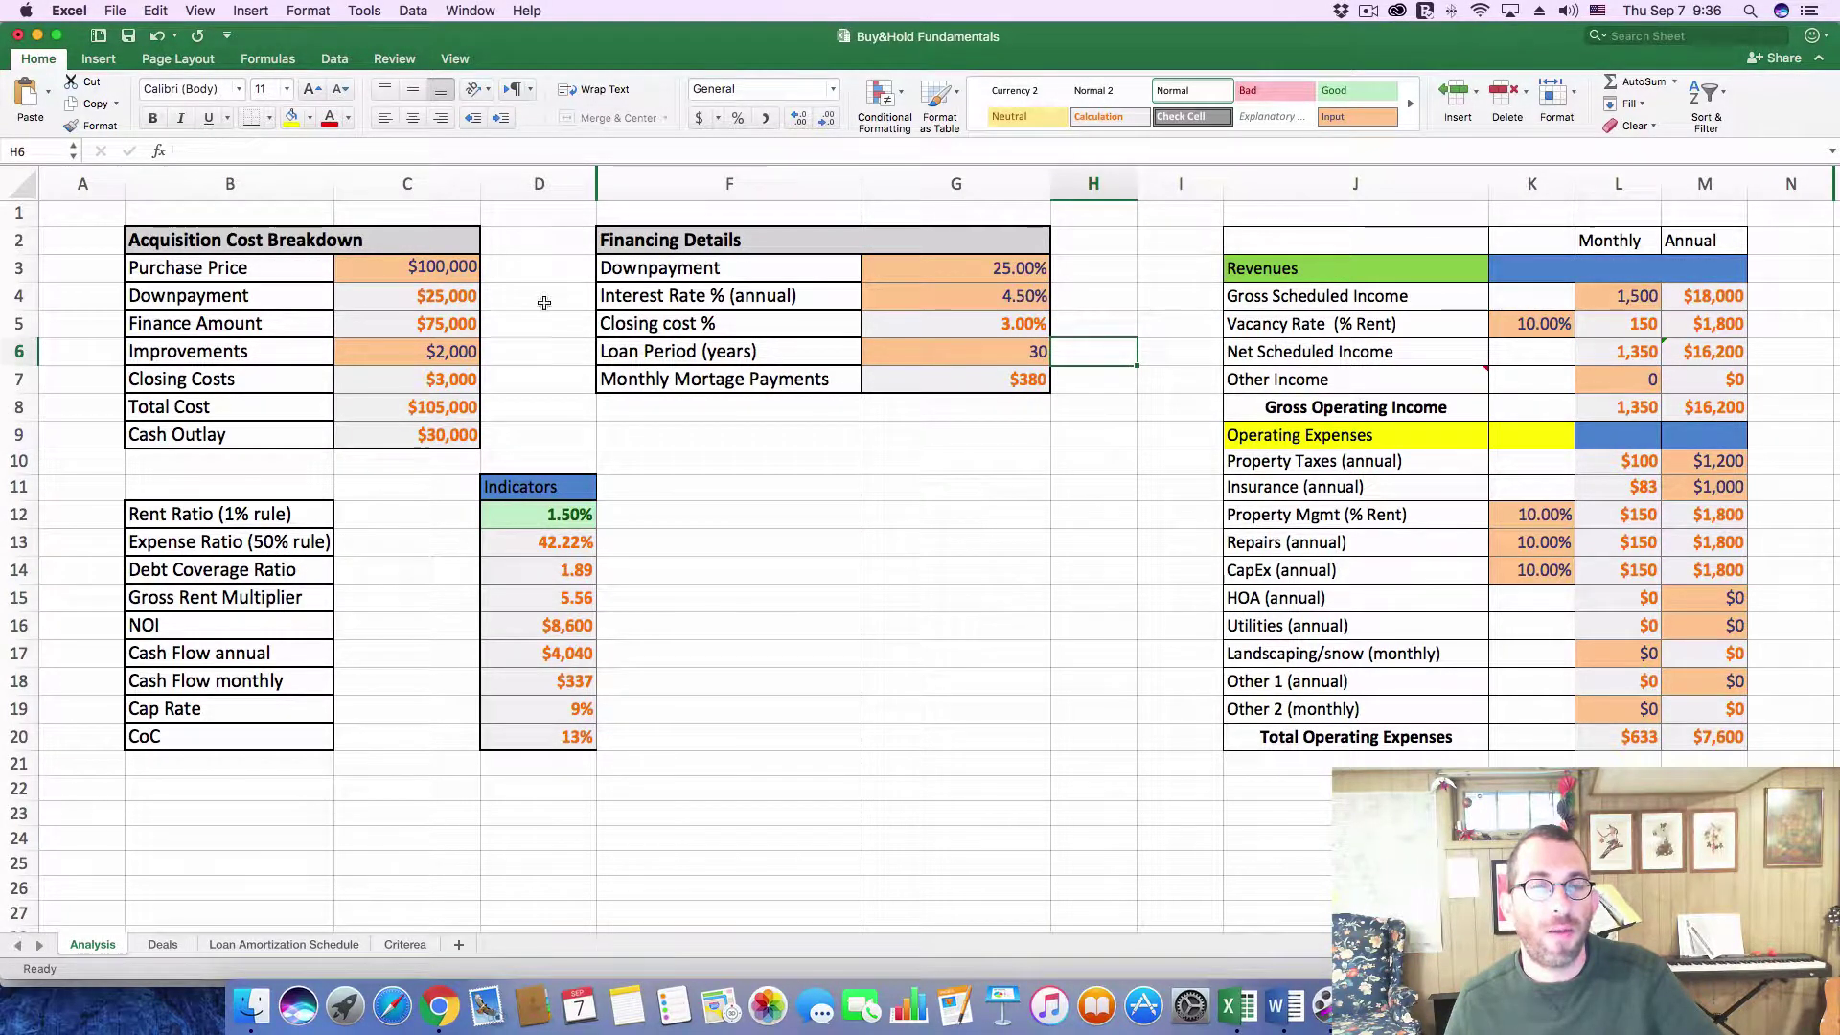
# Inspect the improvements, total cost and cash outlay cells in the Acquisition Cost Breakdown.
pyautogui.click(408, 351)
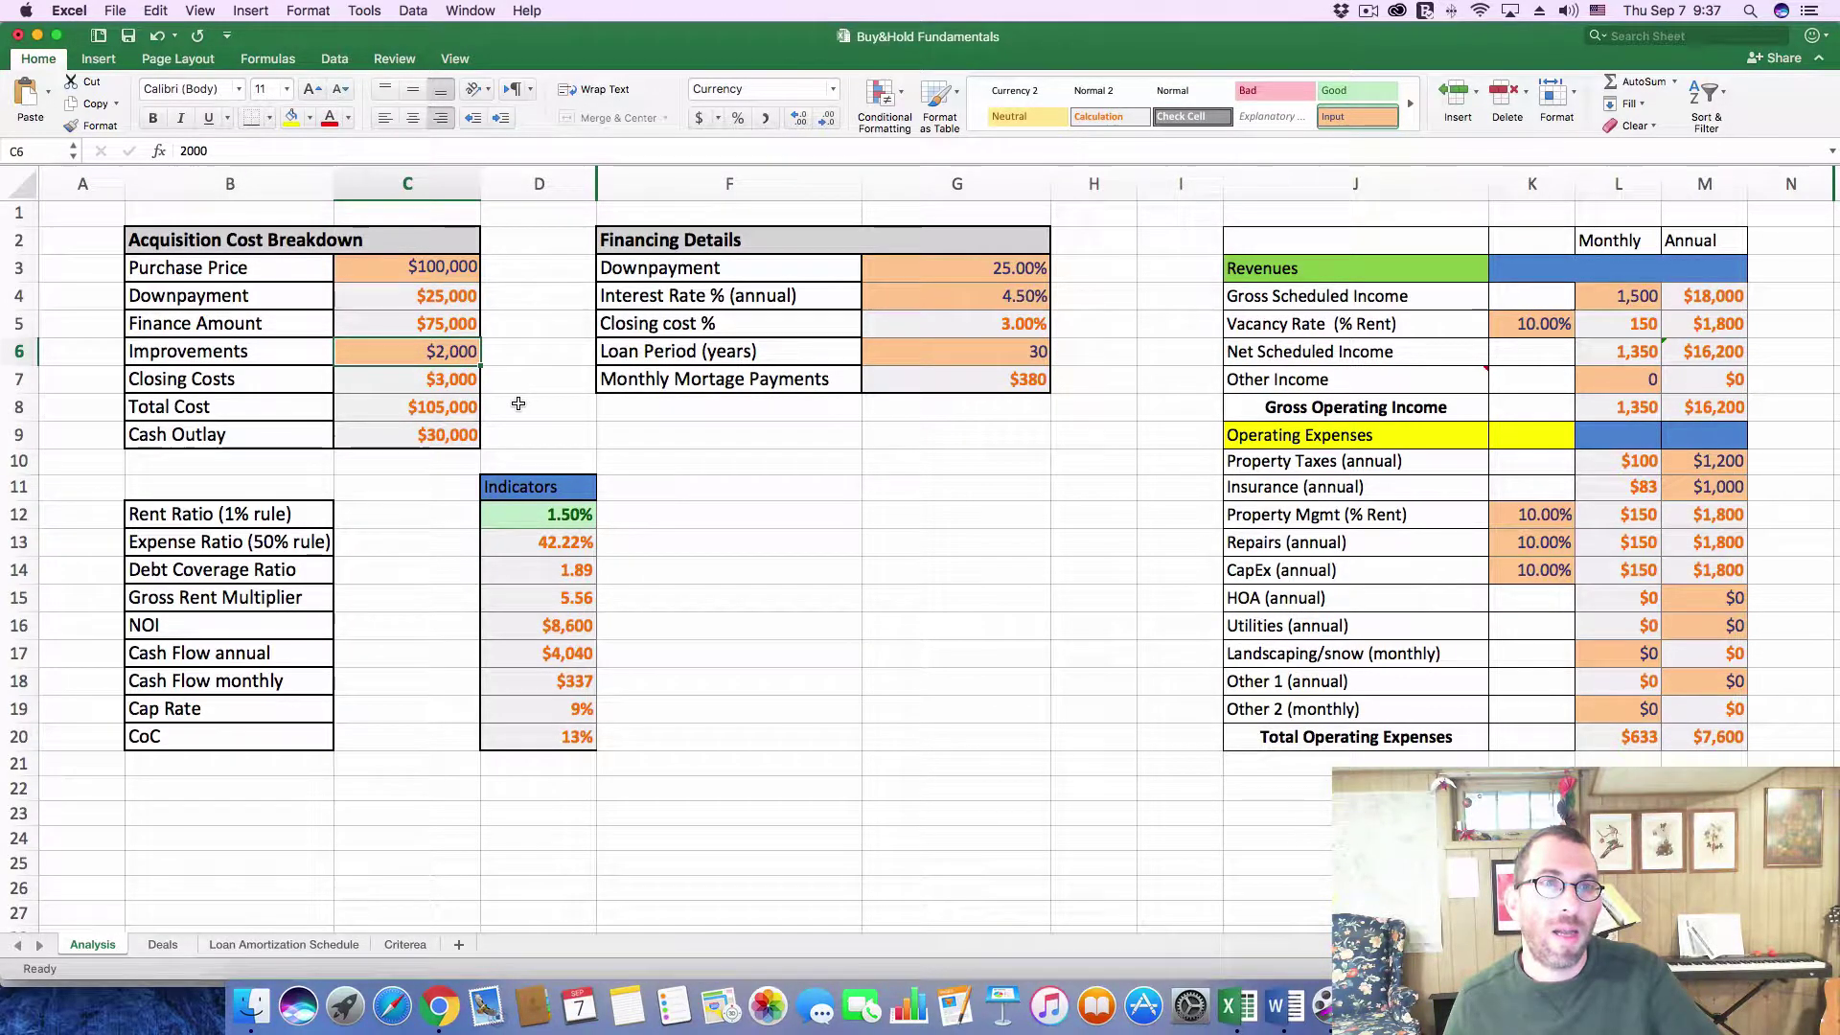
pyautogui.click(422, 409)
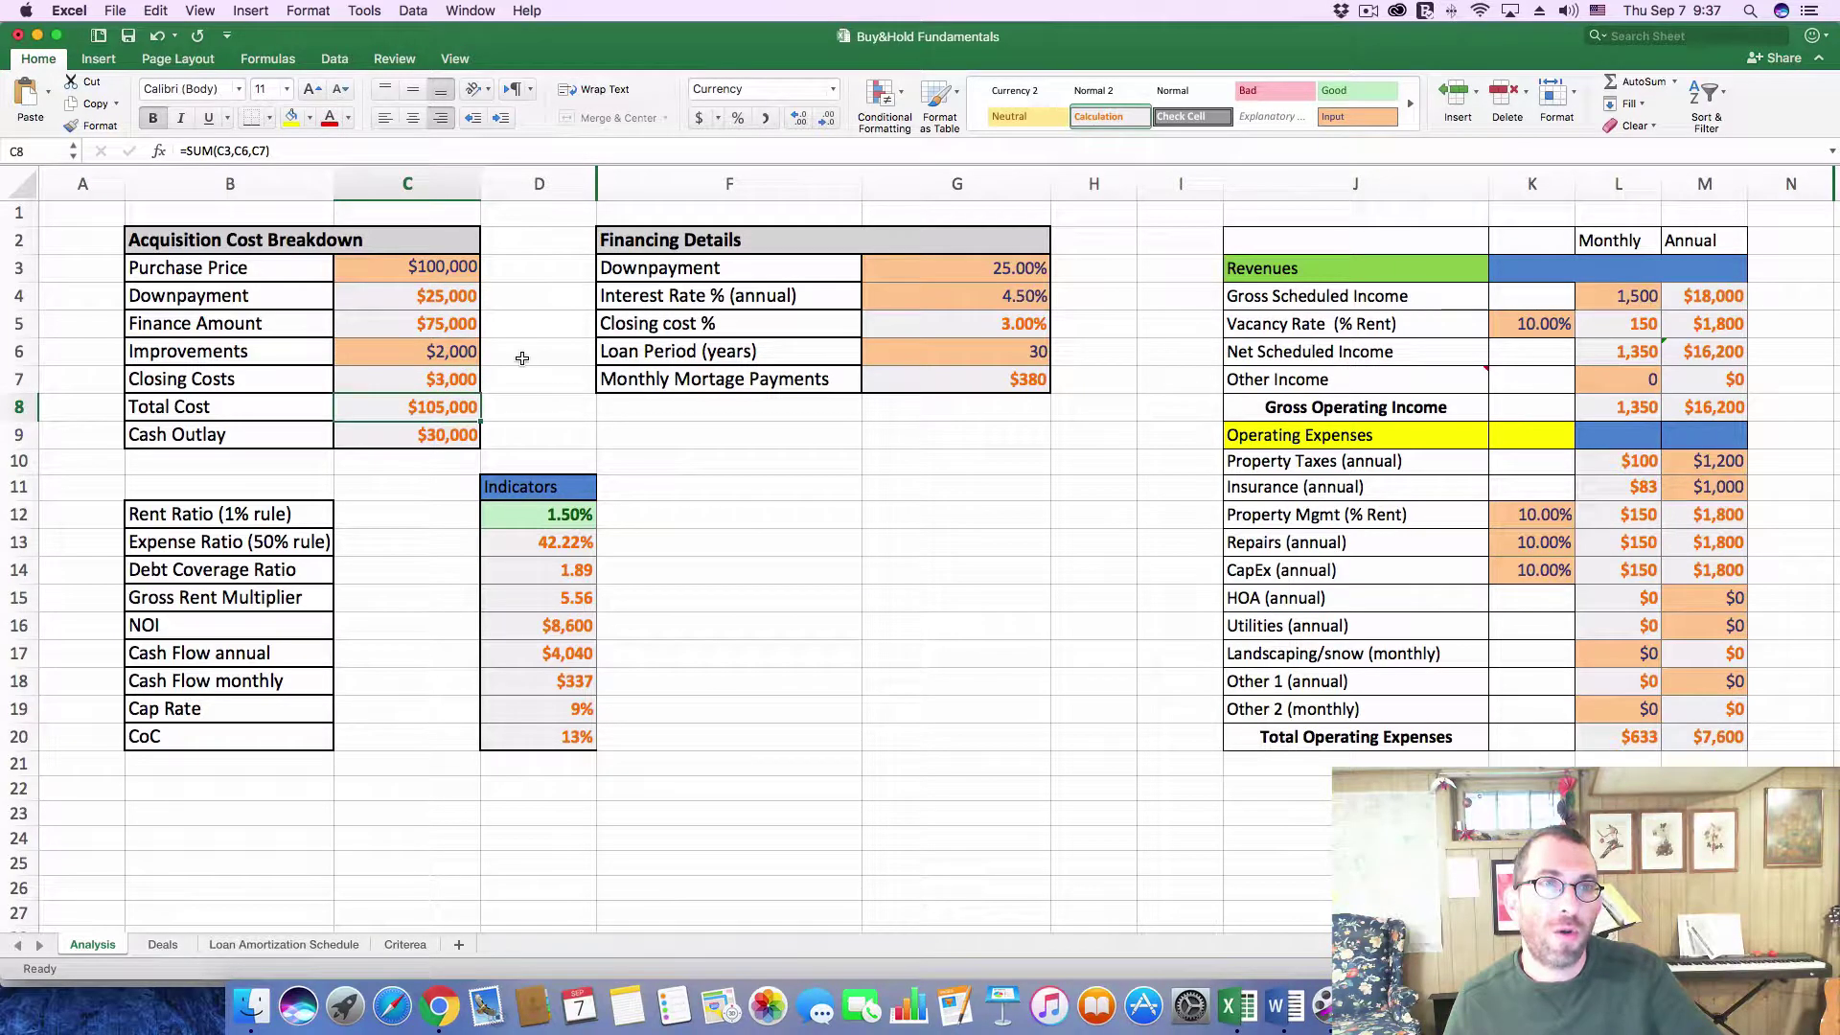
pyautogui.click(450, 437)
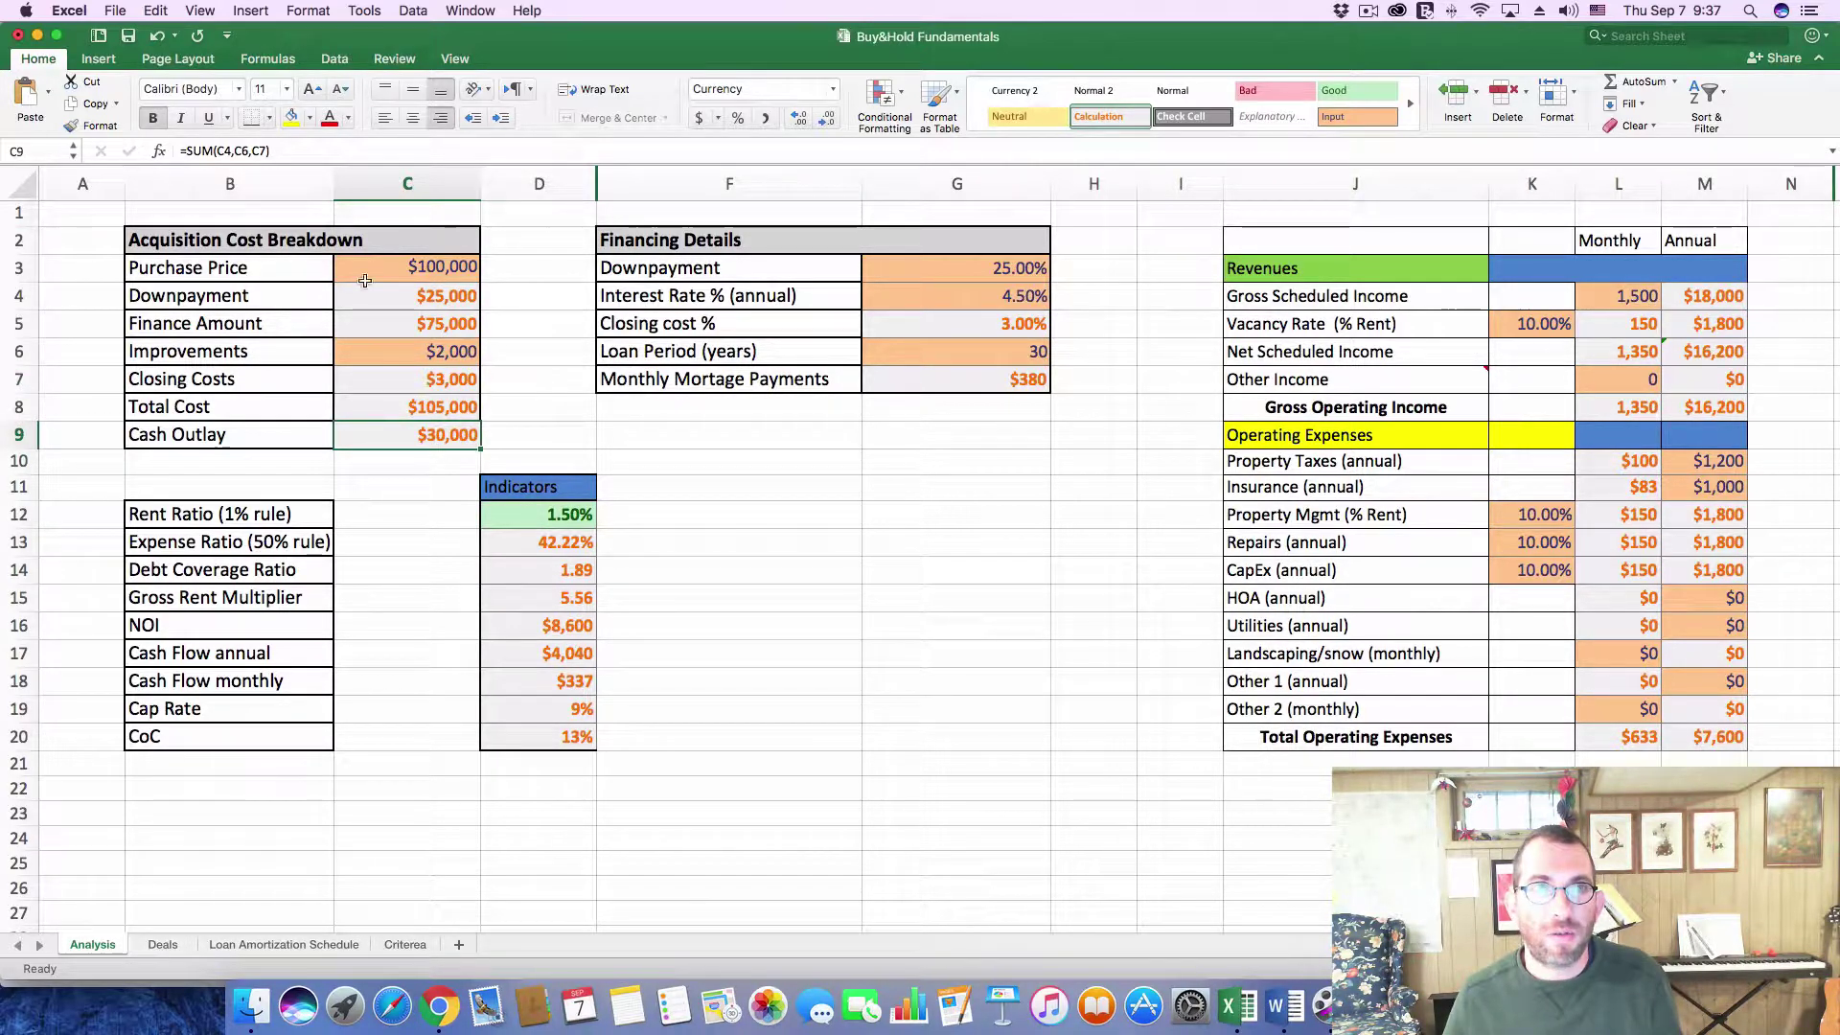
# Inspect the monthly and annual gross scheduled income and the annual gross operating income in the Revenues section.
pyautogui.click(1634, 295)
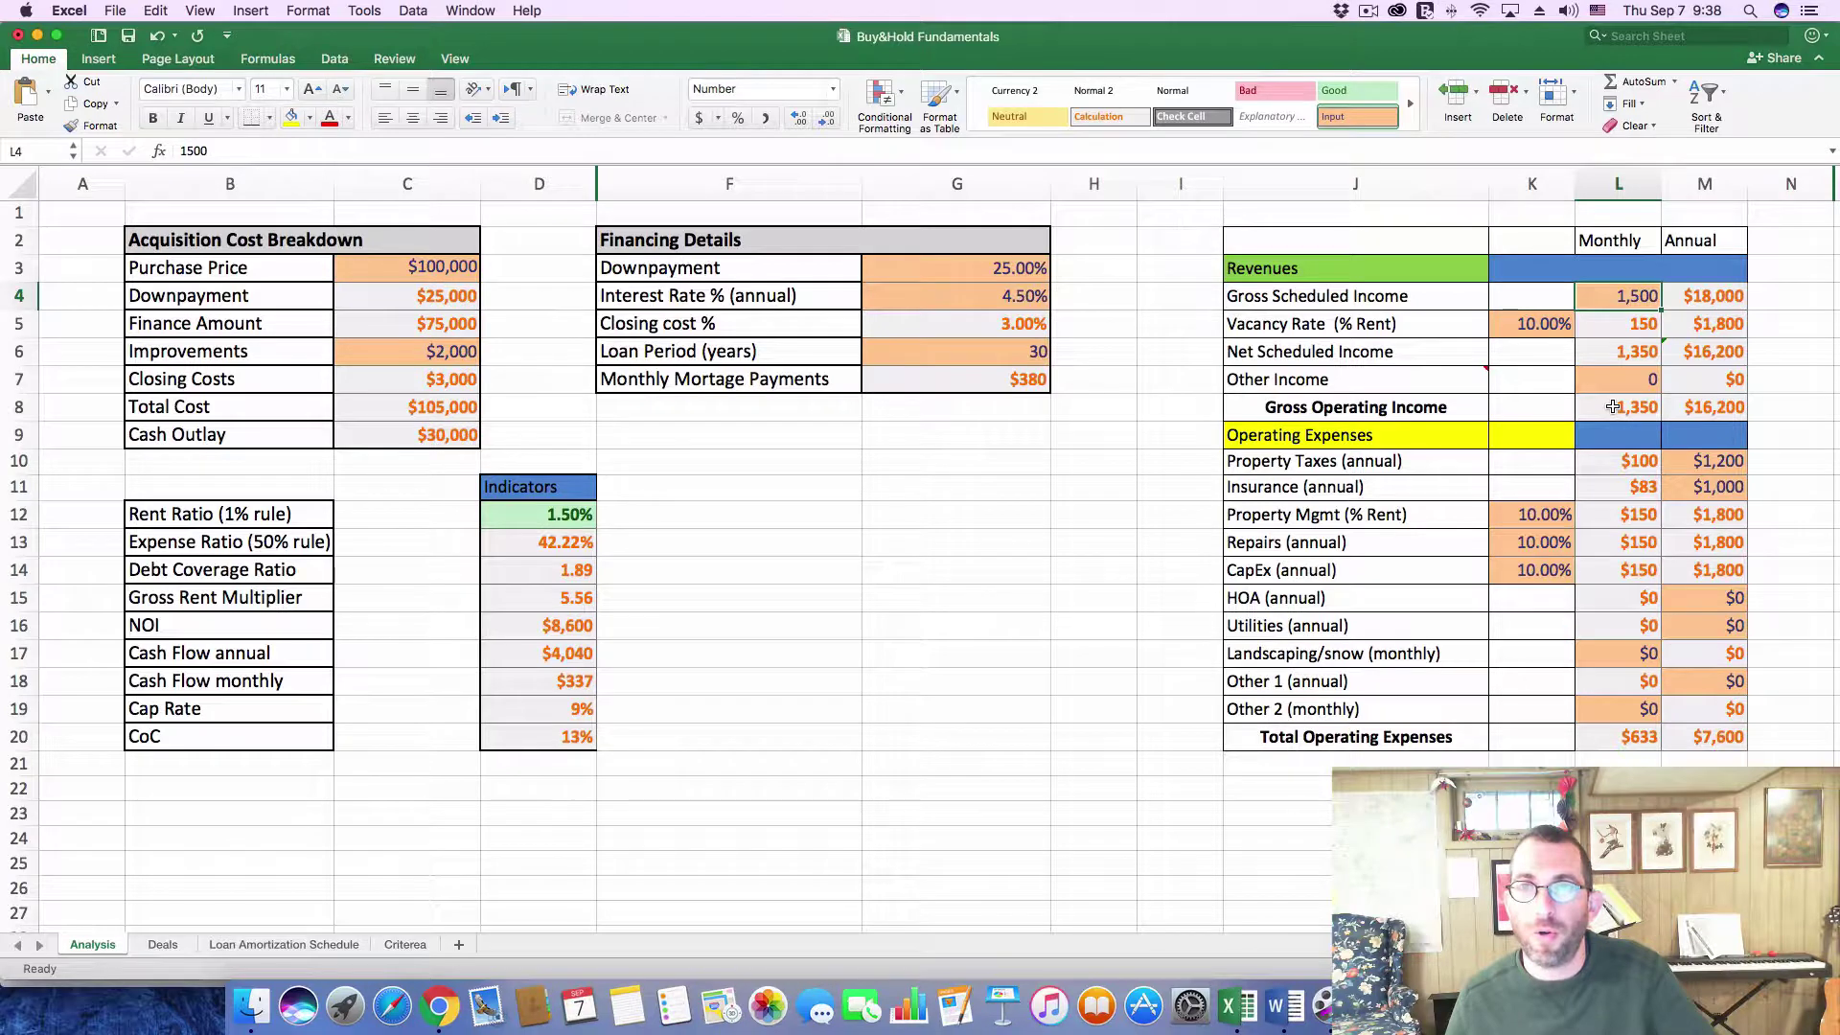
pyautogui.click(1725, 295)
pyautogui.click(1725, 406)
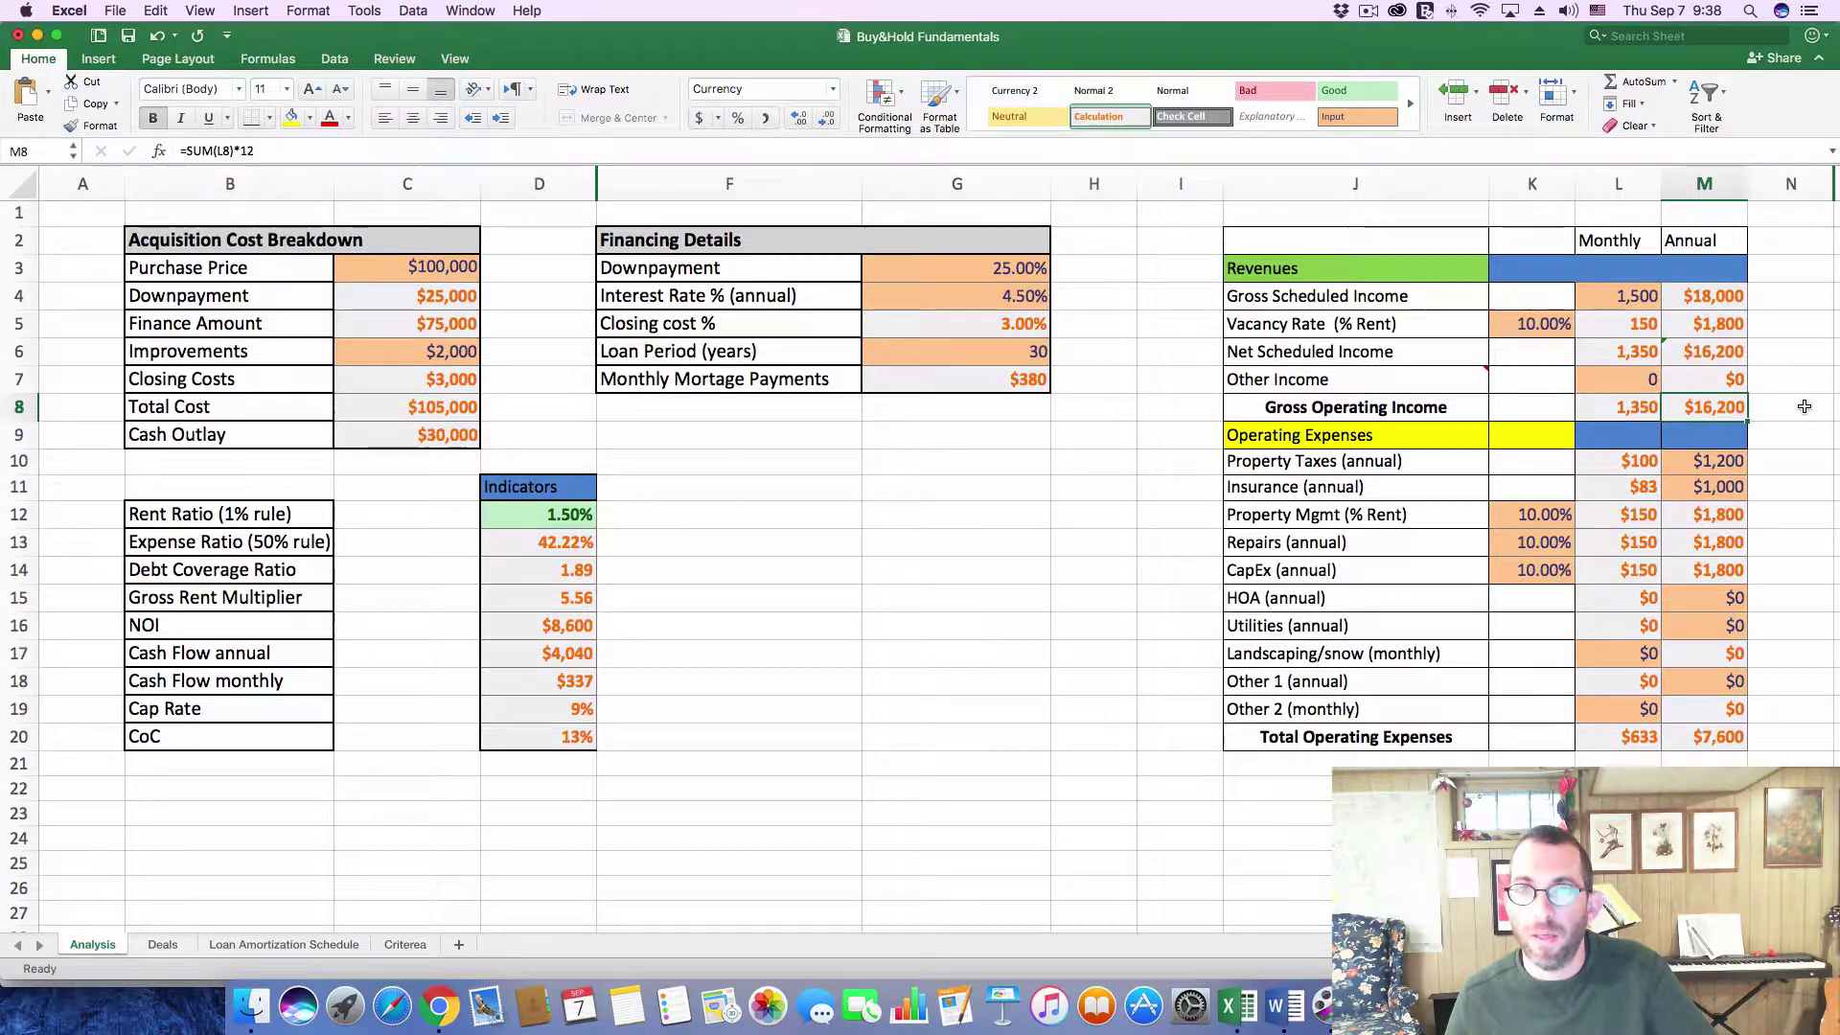
# Inspect the annual property taxes and insurance entries in the Operating Expenses section.
pyautogui.scroll(-1, 1804, 406)
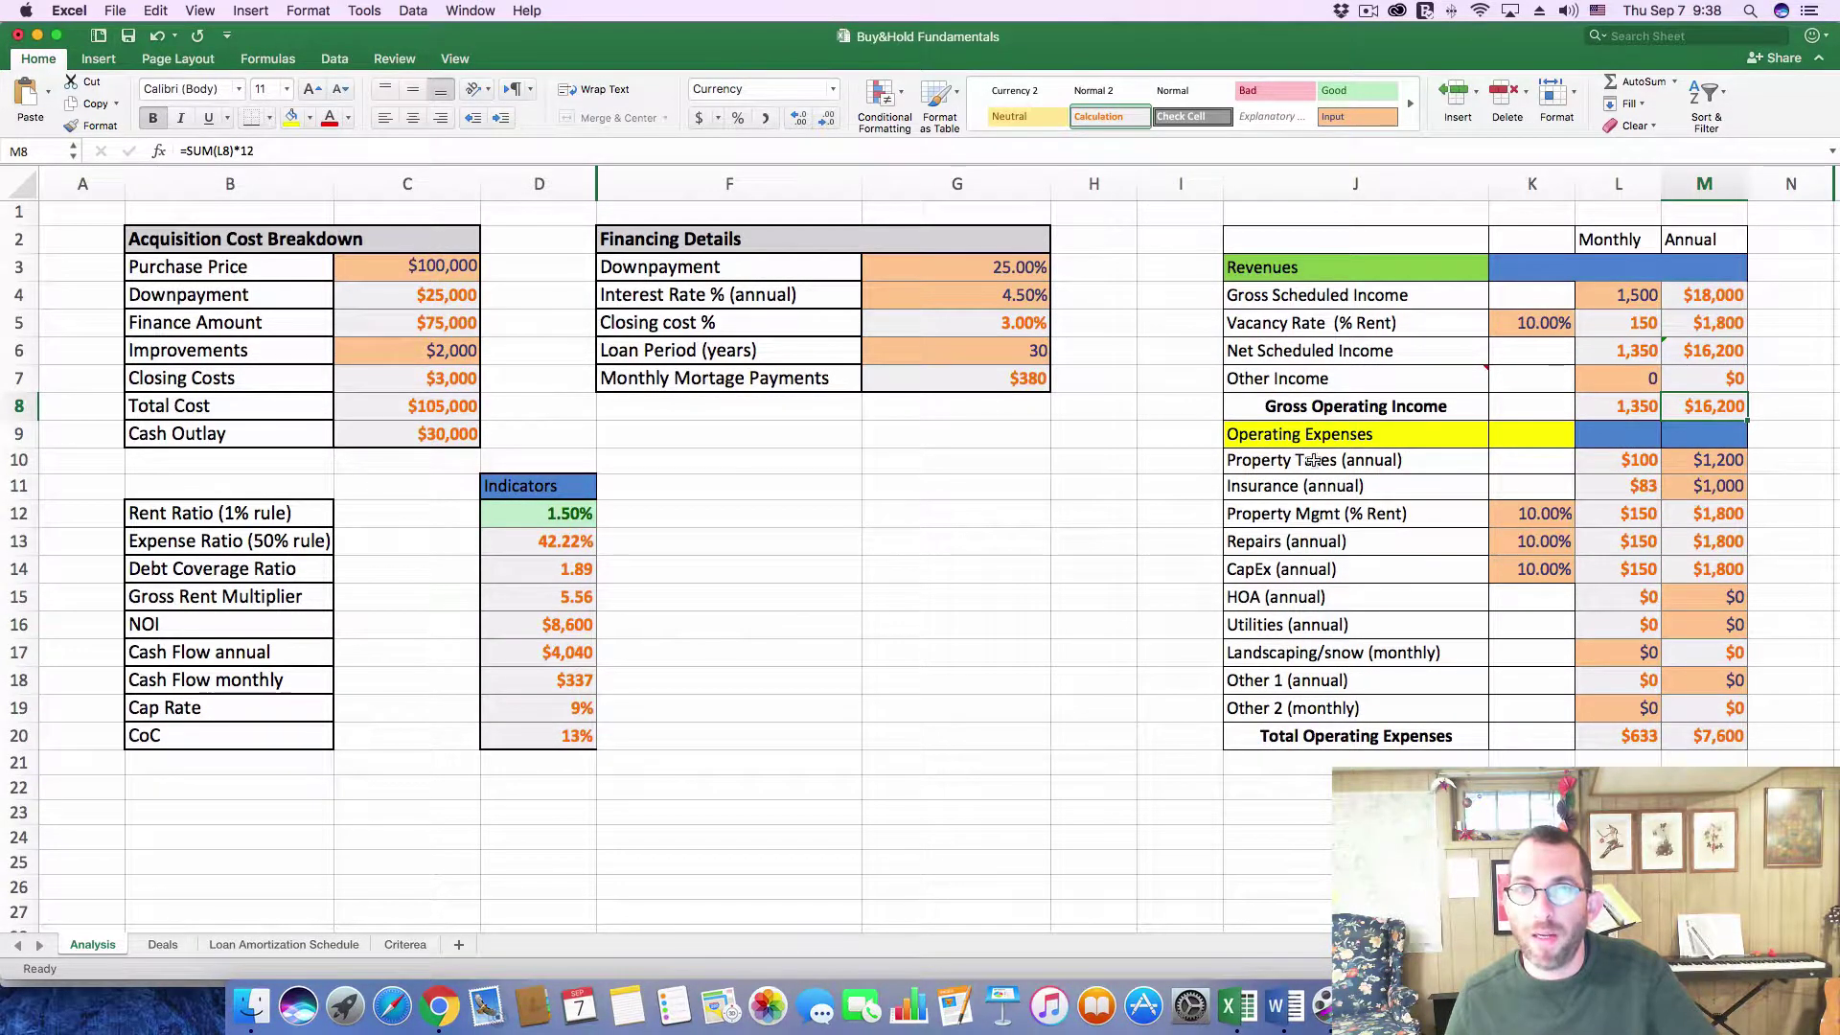
pyautogui.click(1735, 460)
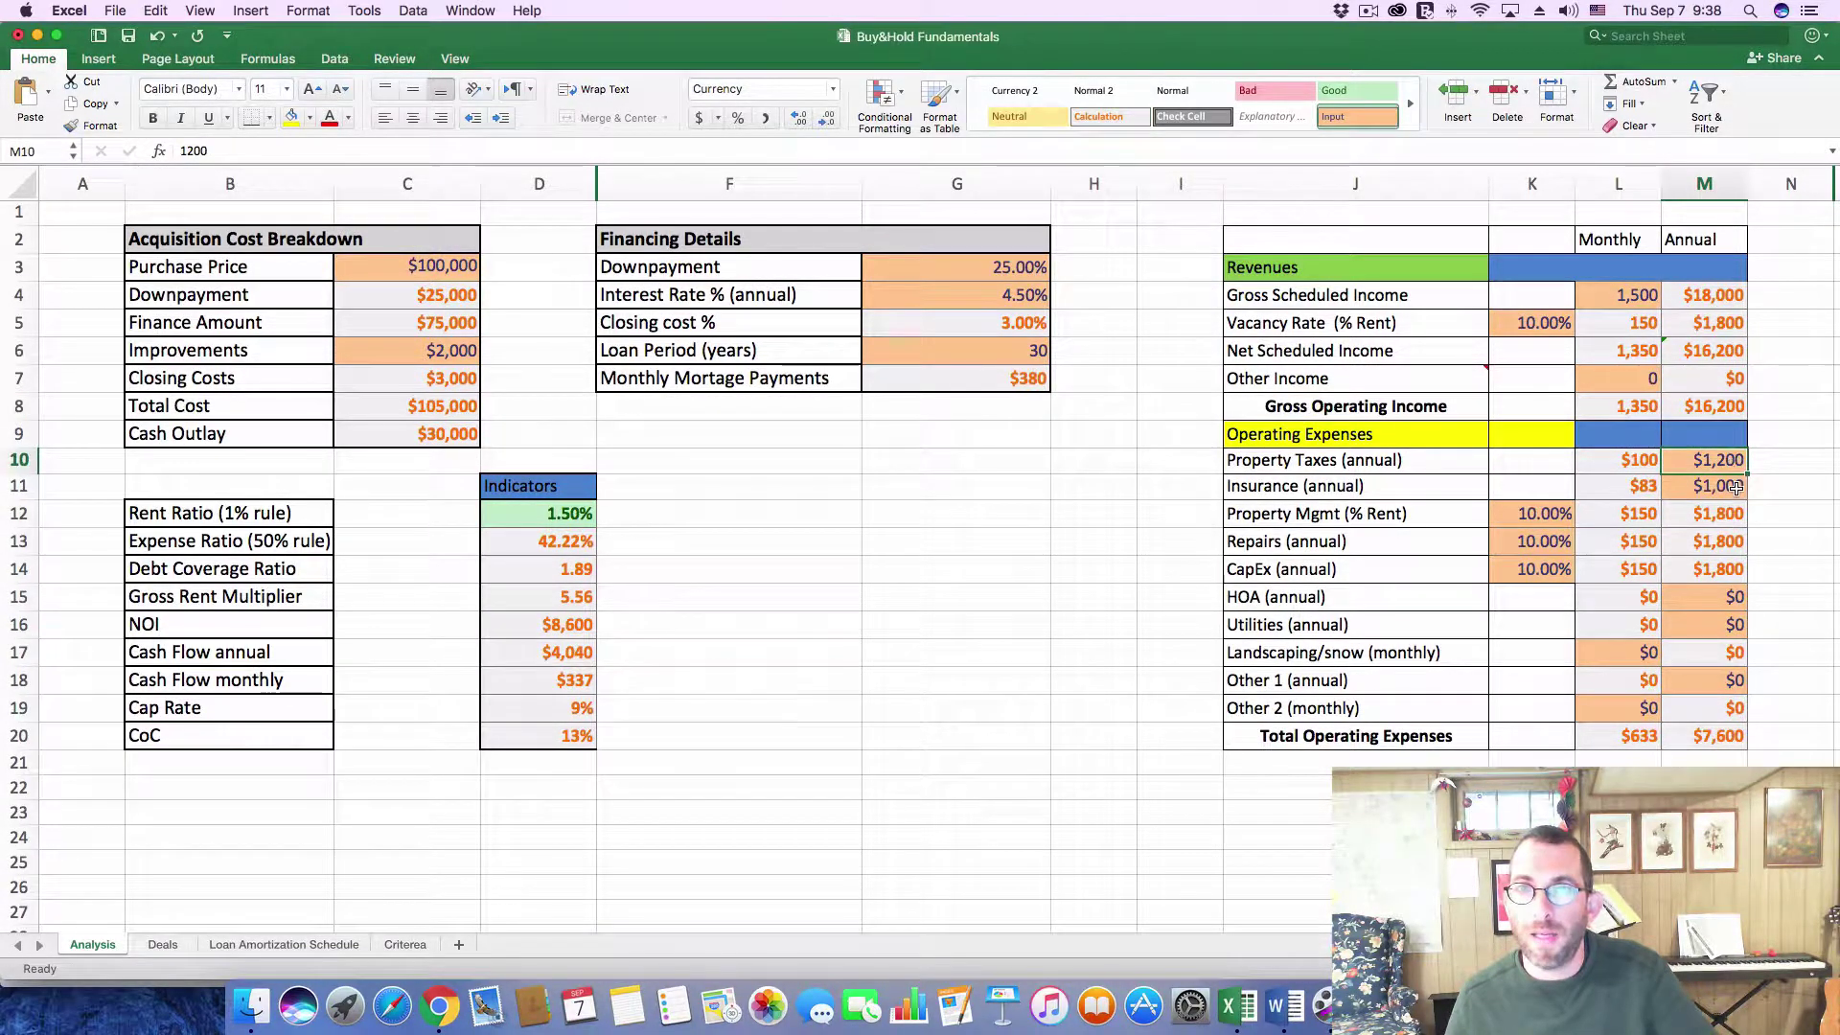
pyautogui.press('Down')
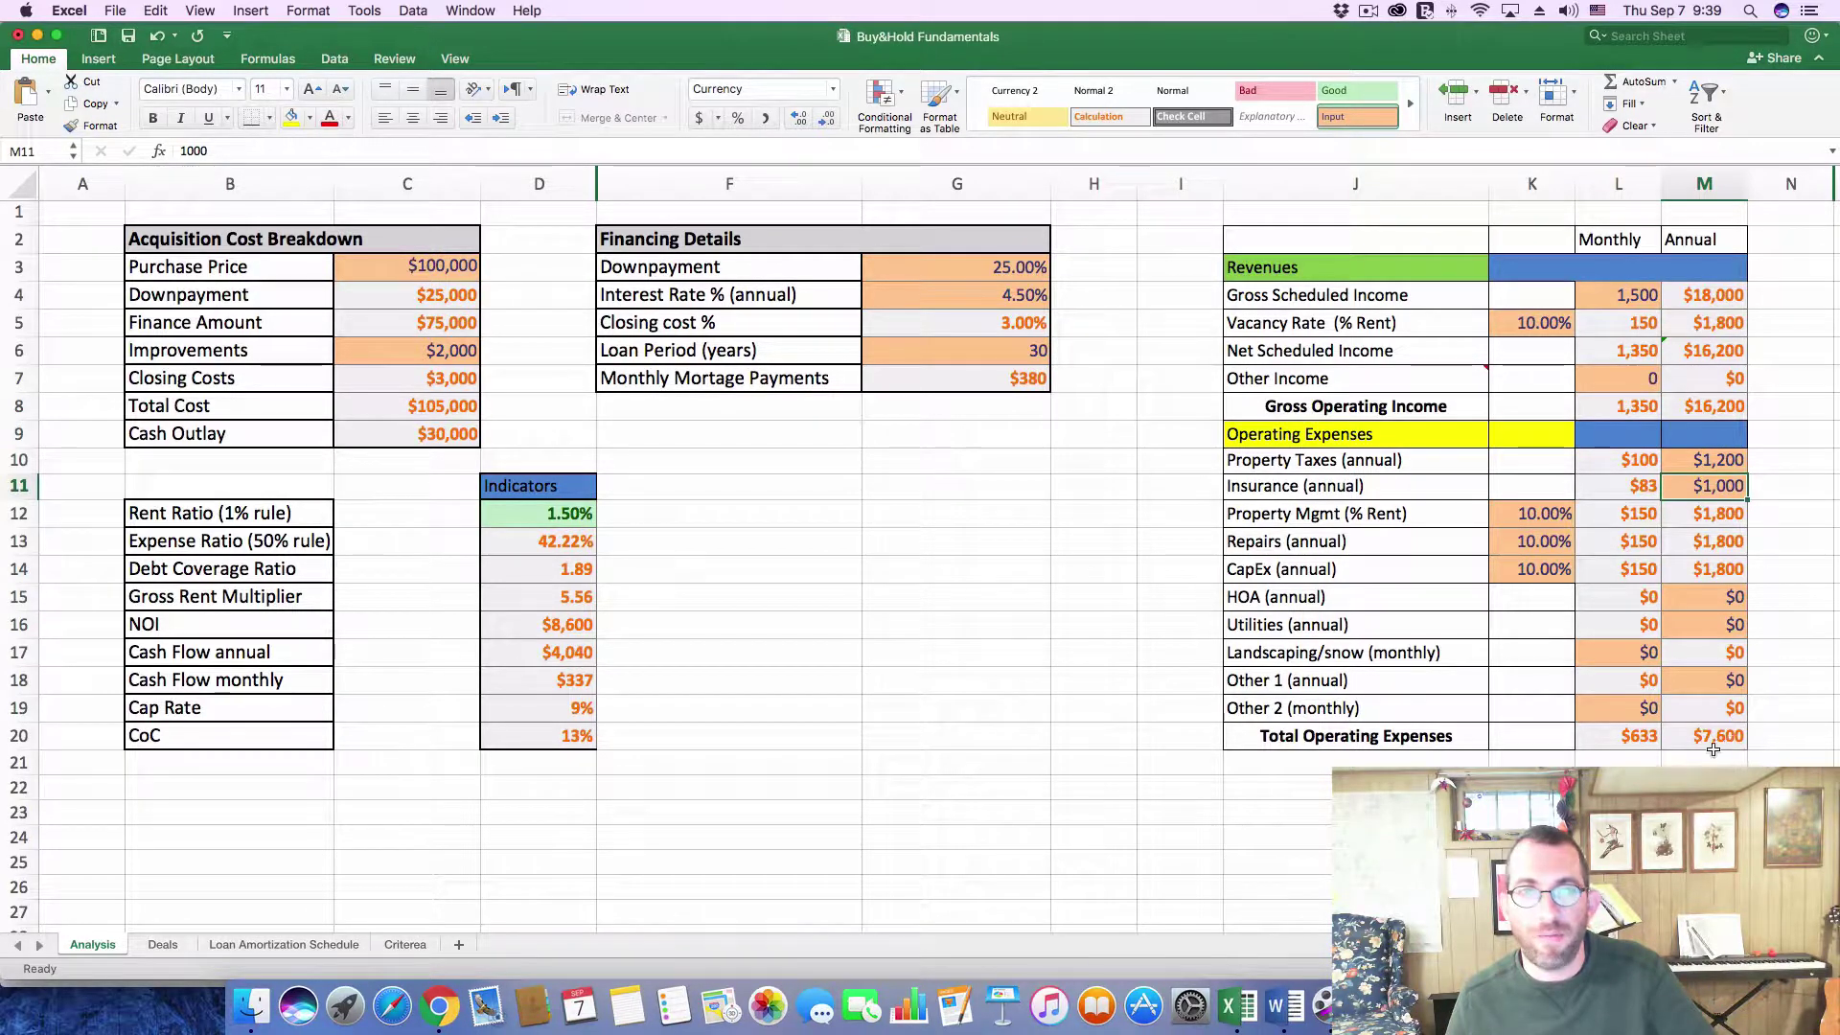
# Inspect the NOI, annual and monthly cash flow formulas, and review the indicator thresholds on the Criterea sheet.
pyautogui.click(566, 624)
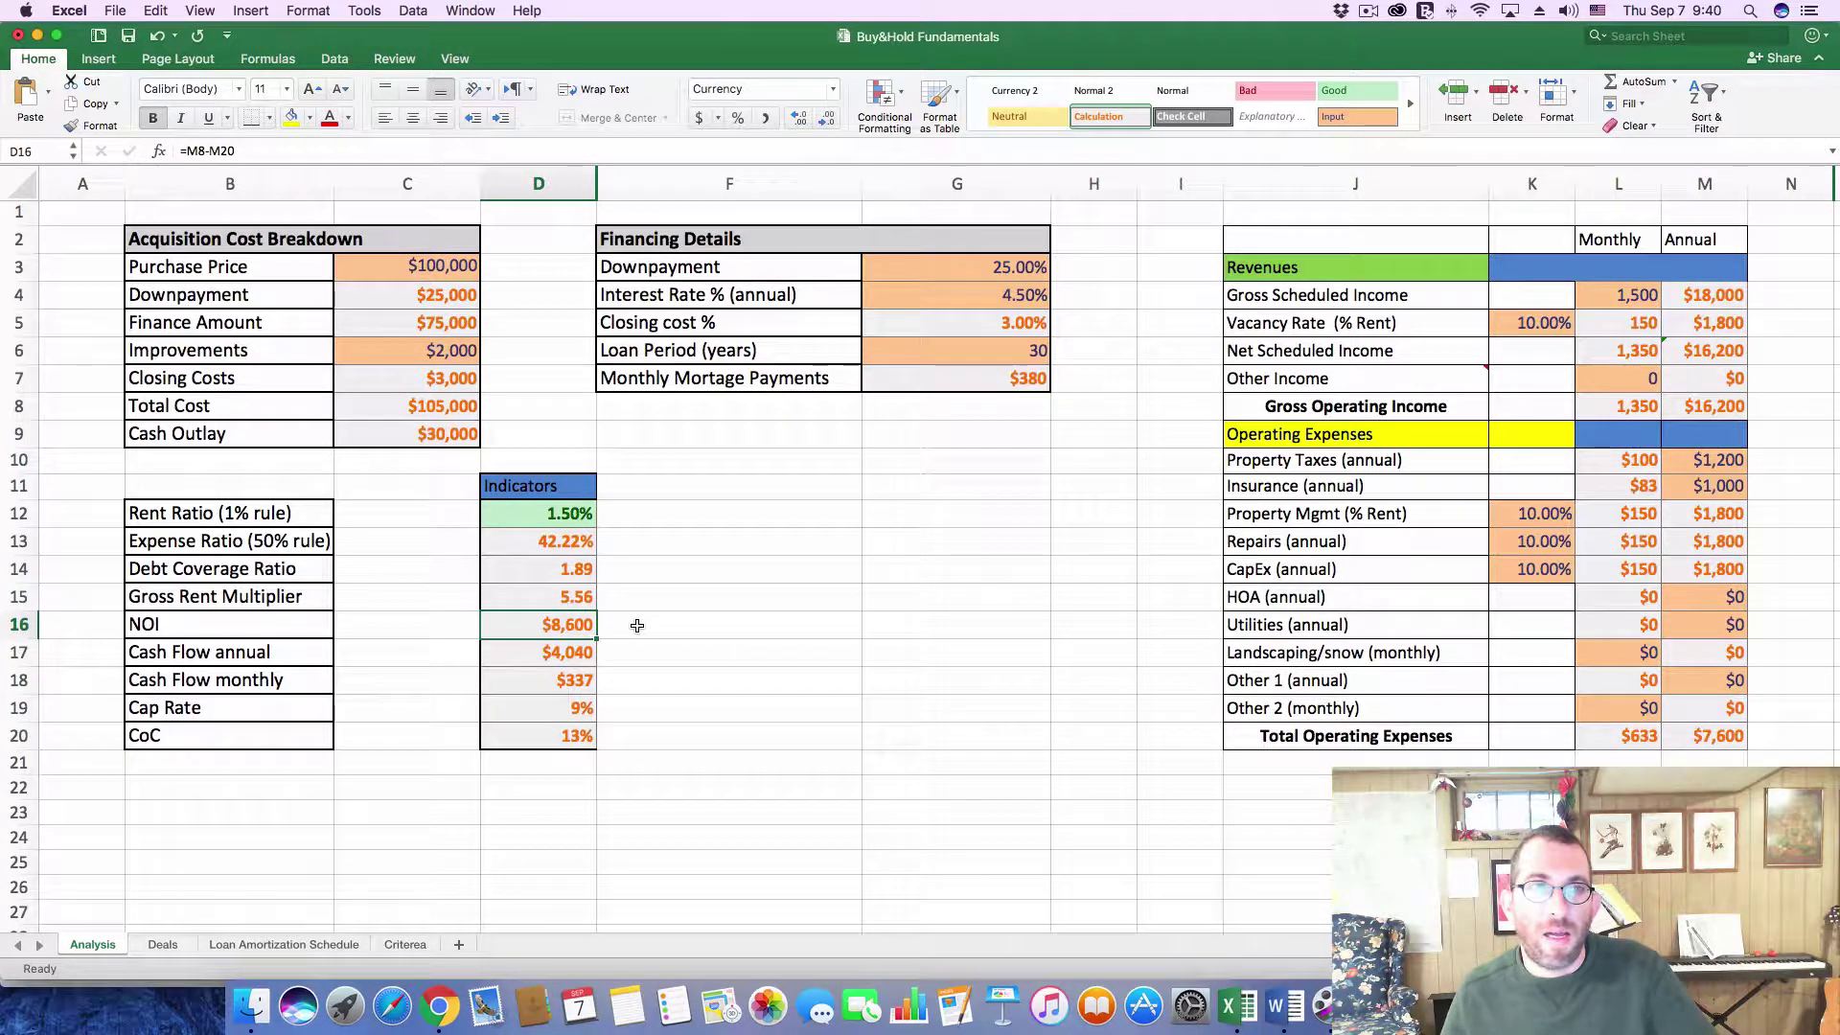
pyautogui.click(564, 657)
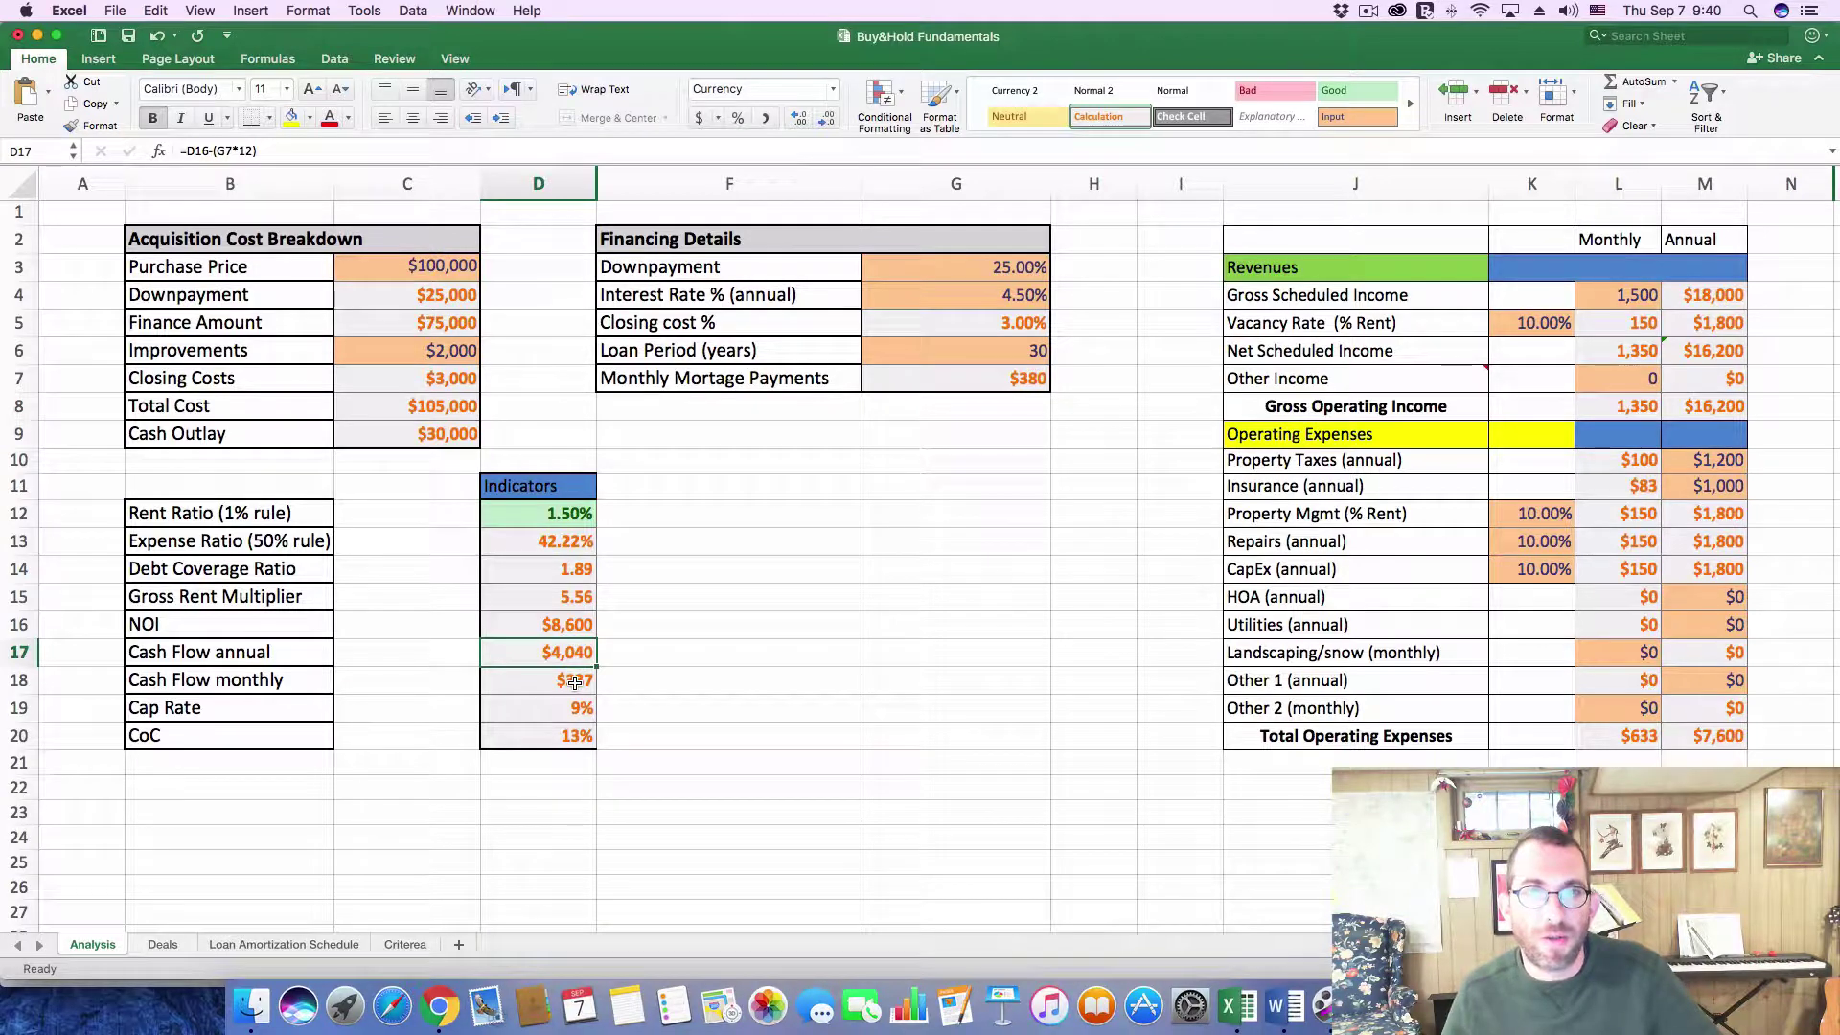
pyautogui.click(575, 682)
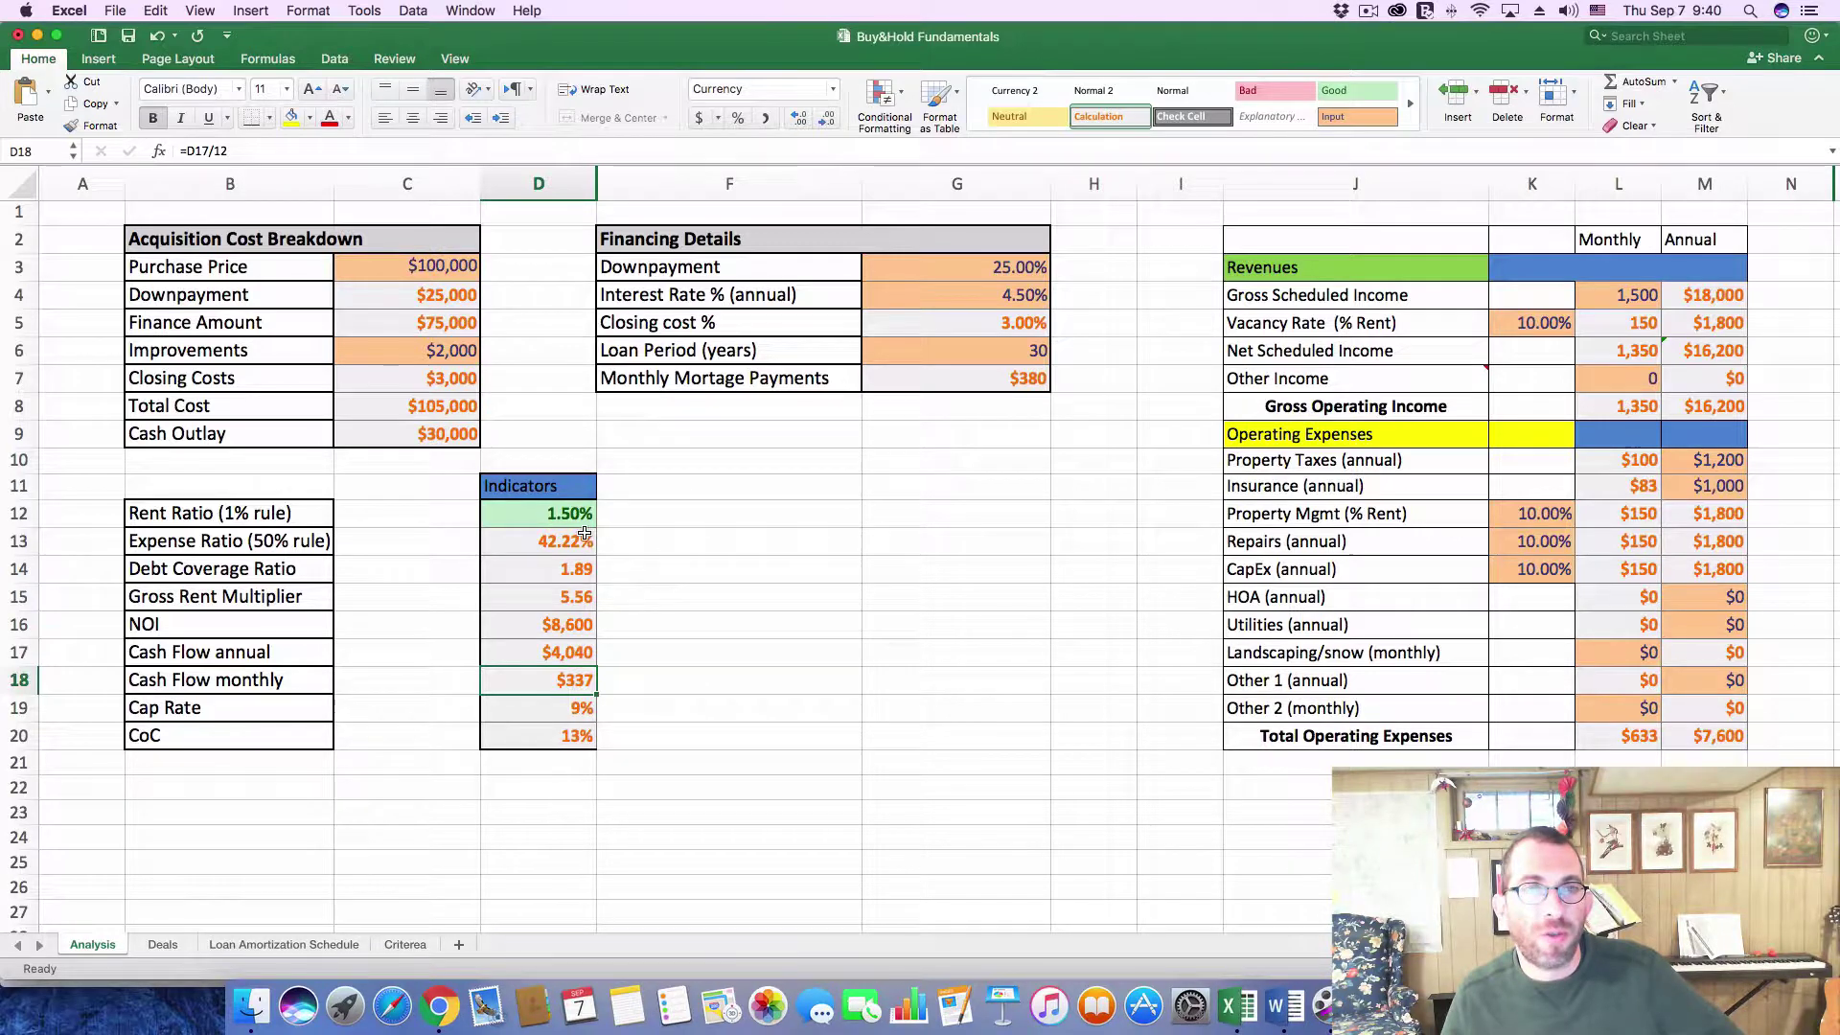
pyautogui.click(413, 943)
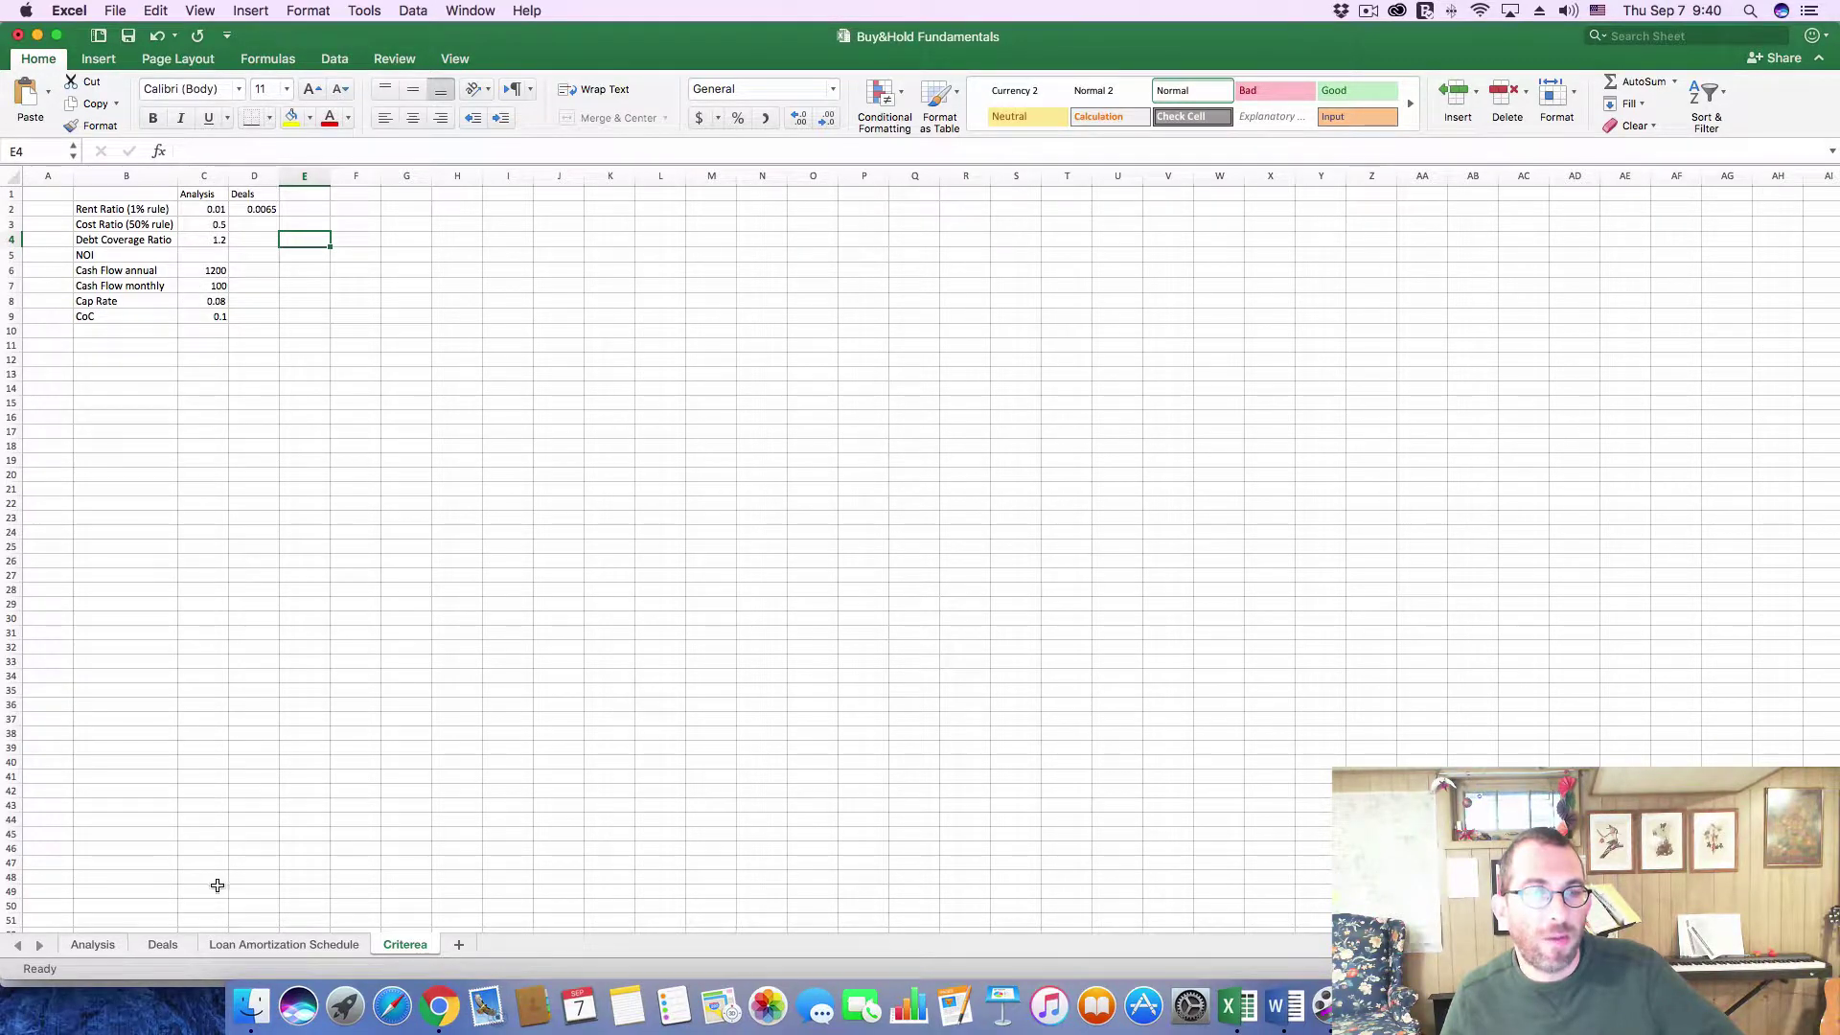
pyautogui.click(95, 945)
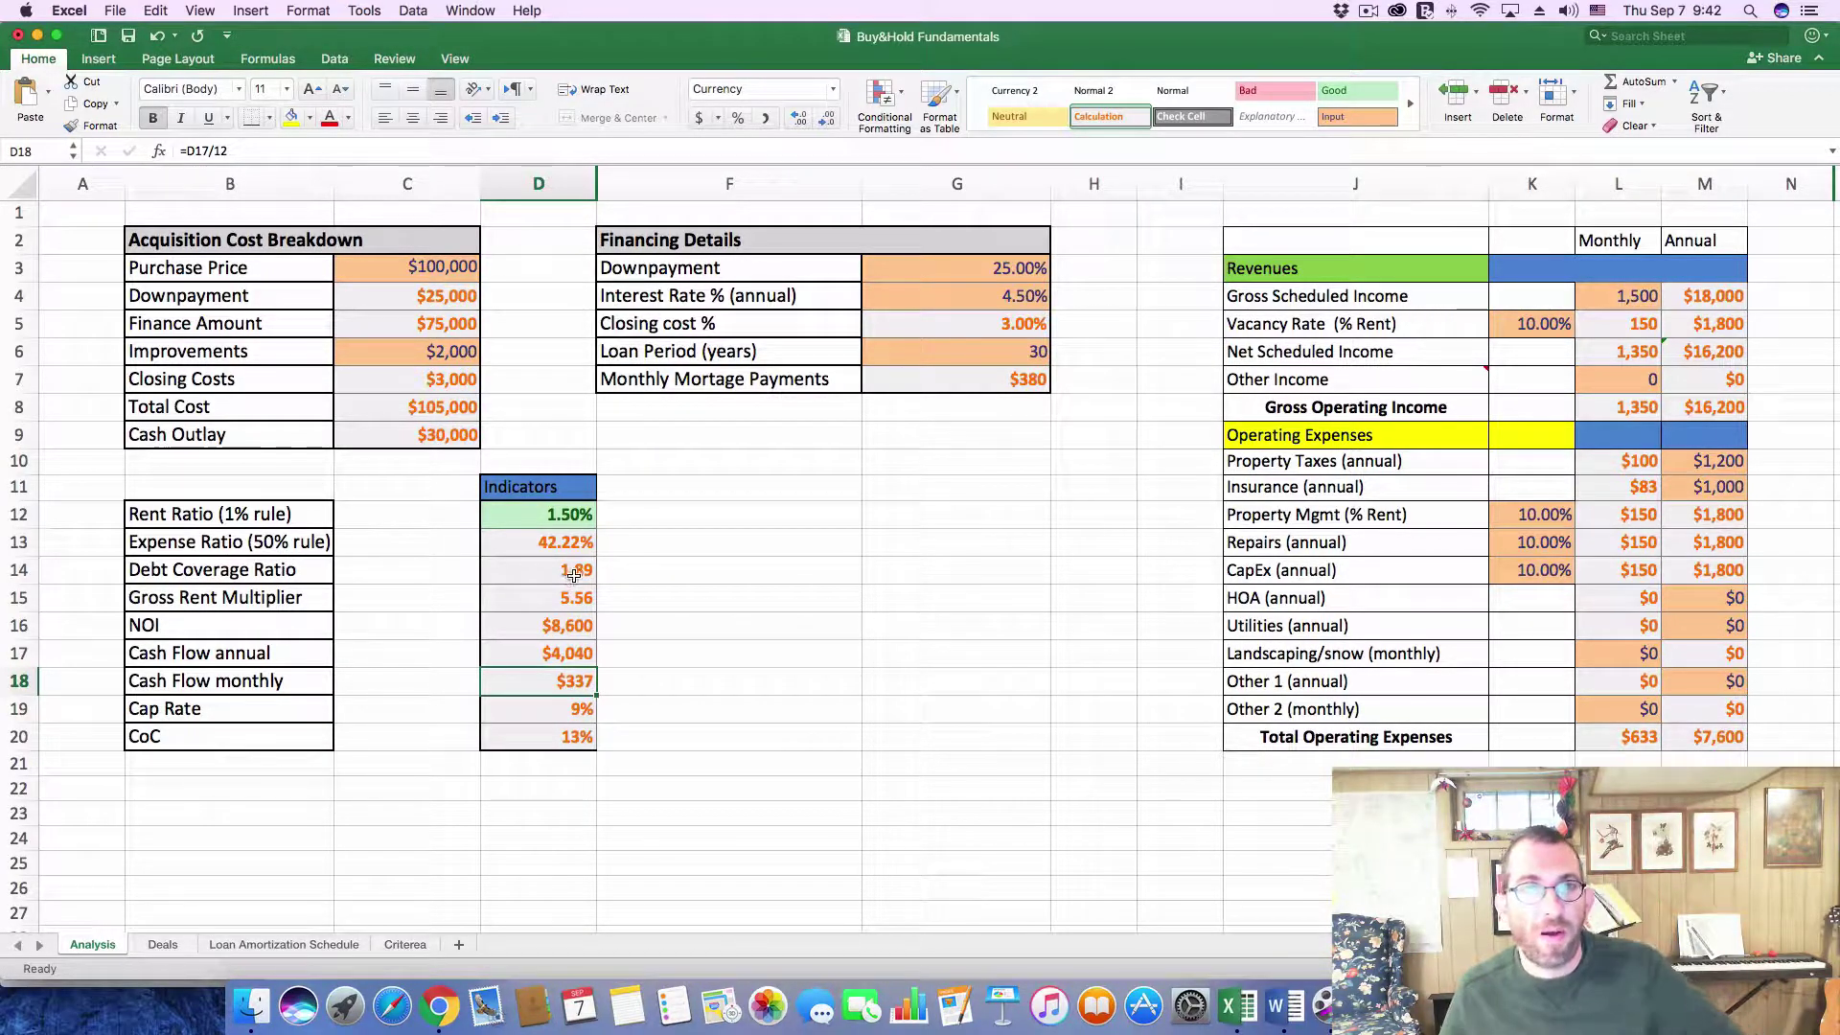
# Review the Debt Coverage Ratio, Gross Rent Multiplier, Cap Rate and CoC indicators on the Analysis sheet.
pyautogui.click(654, 571)
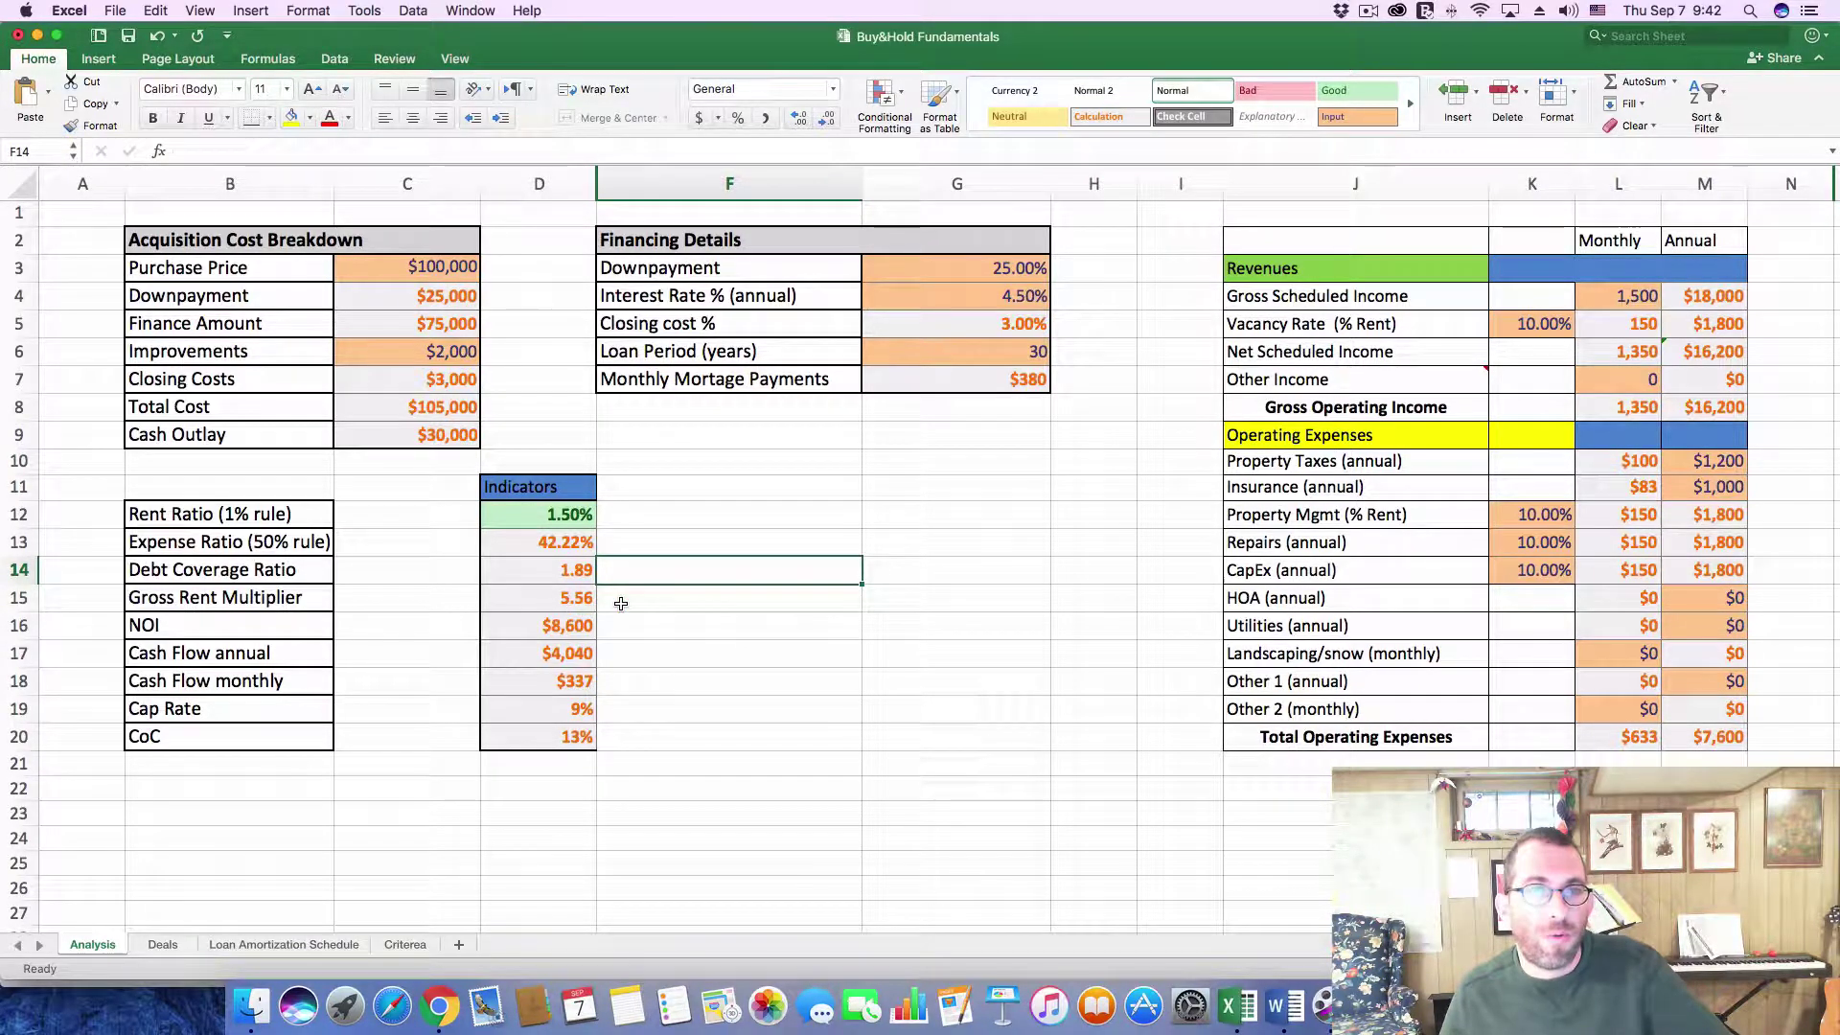
pyautogui.click(686, 606)
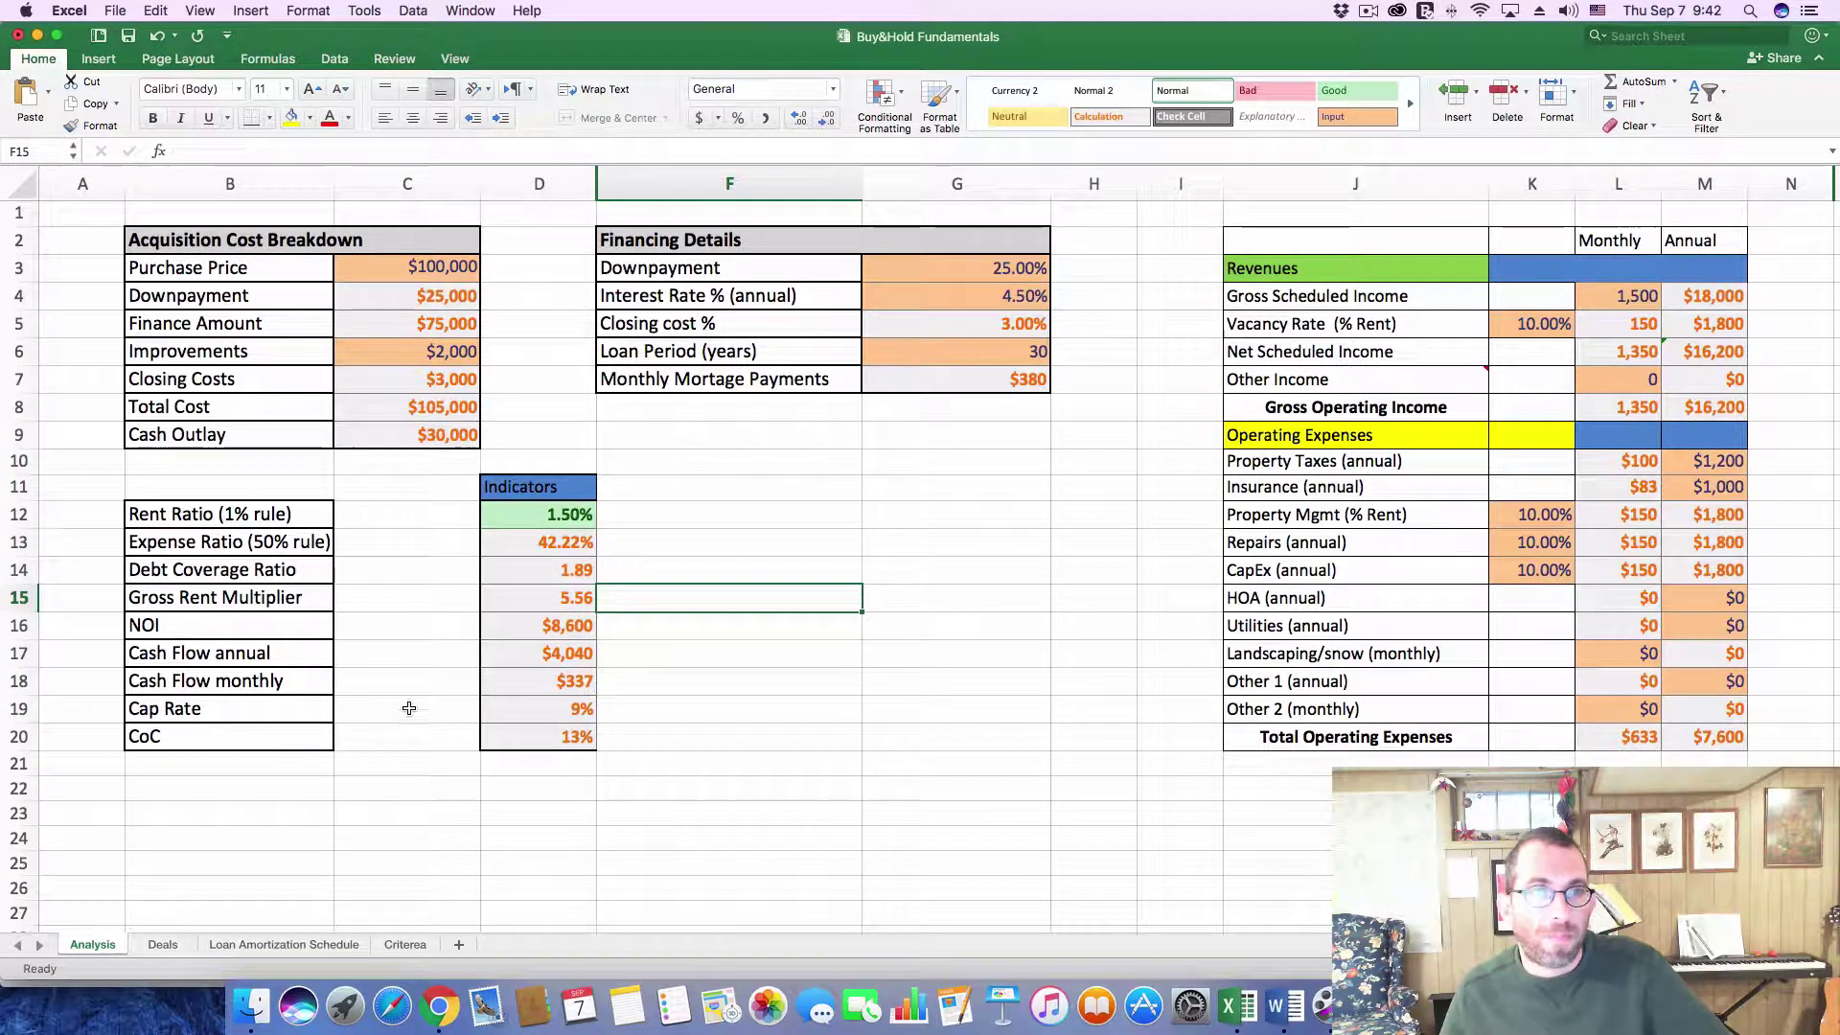
pyautogui.click(662, 715)
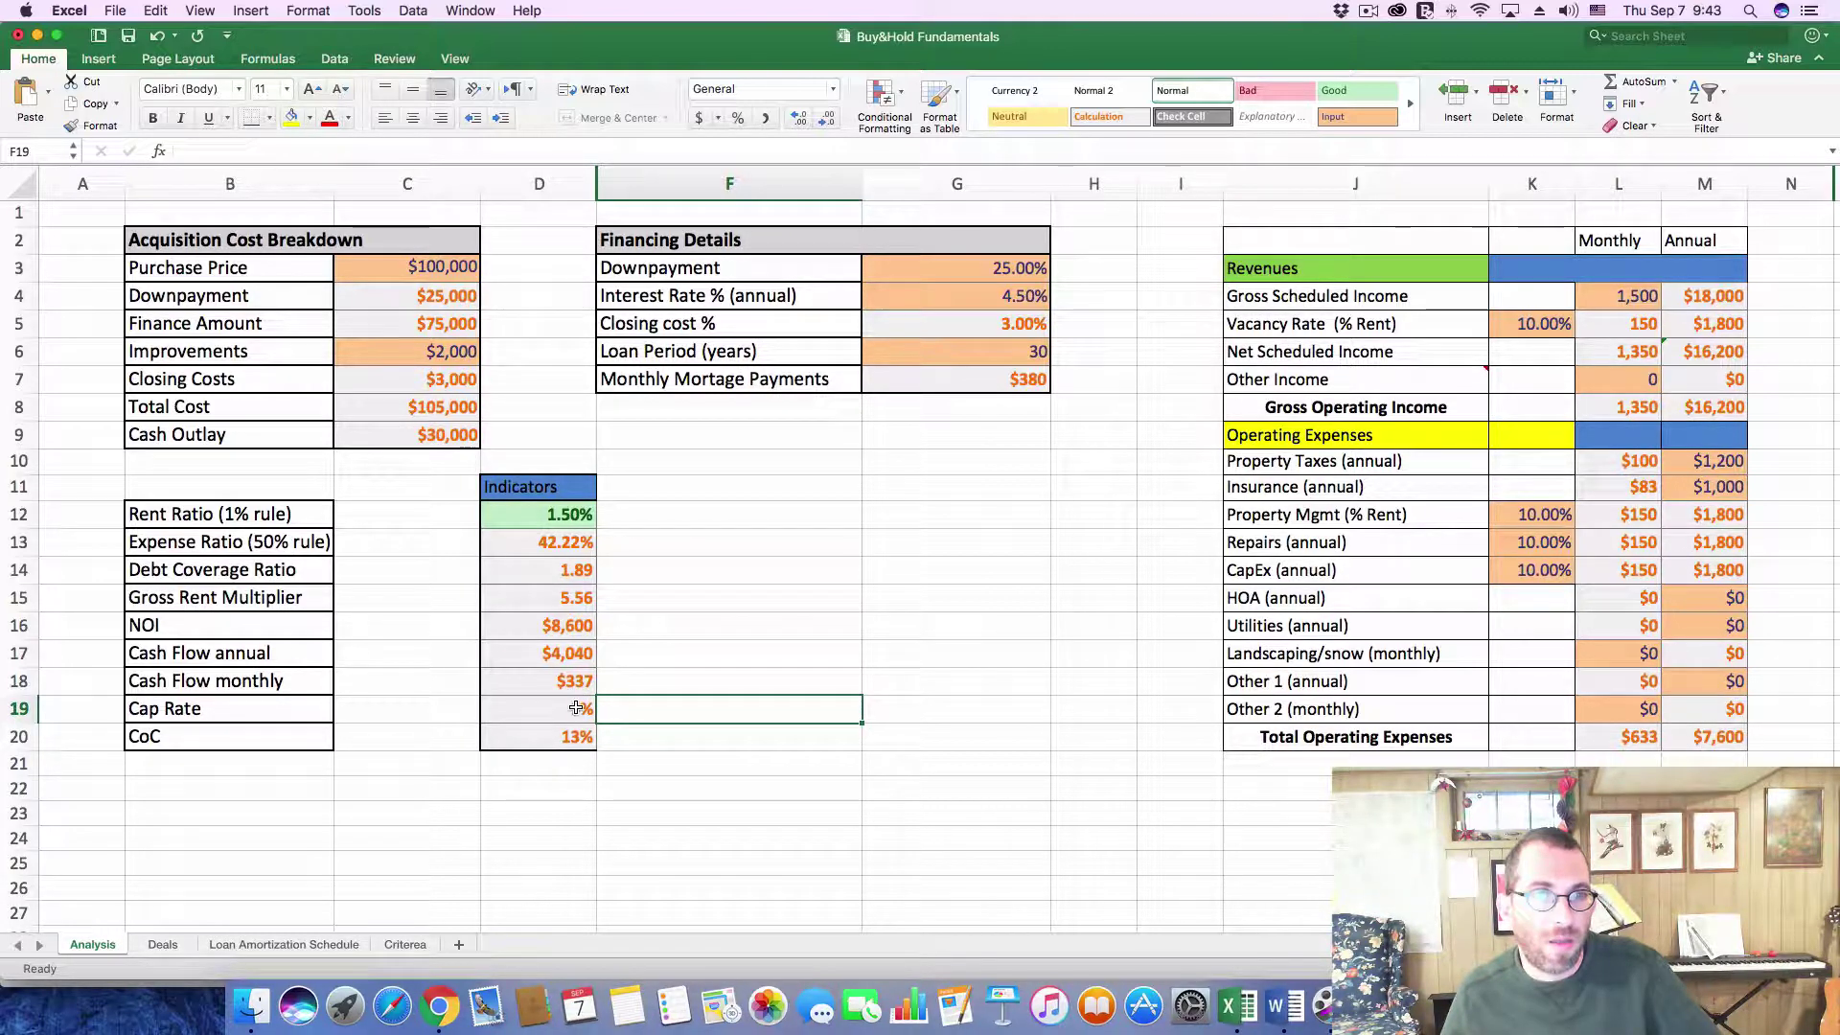
pyautogui.click(703, 739)
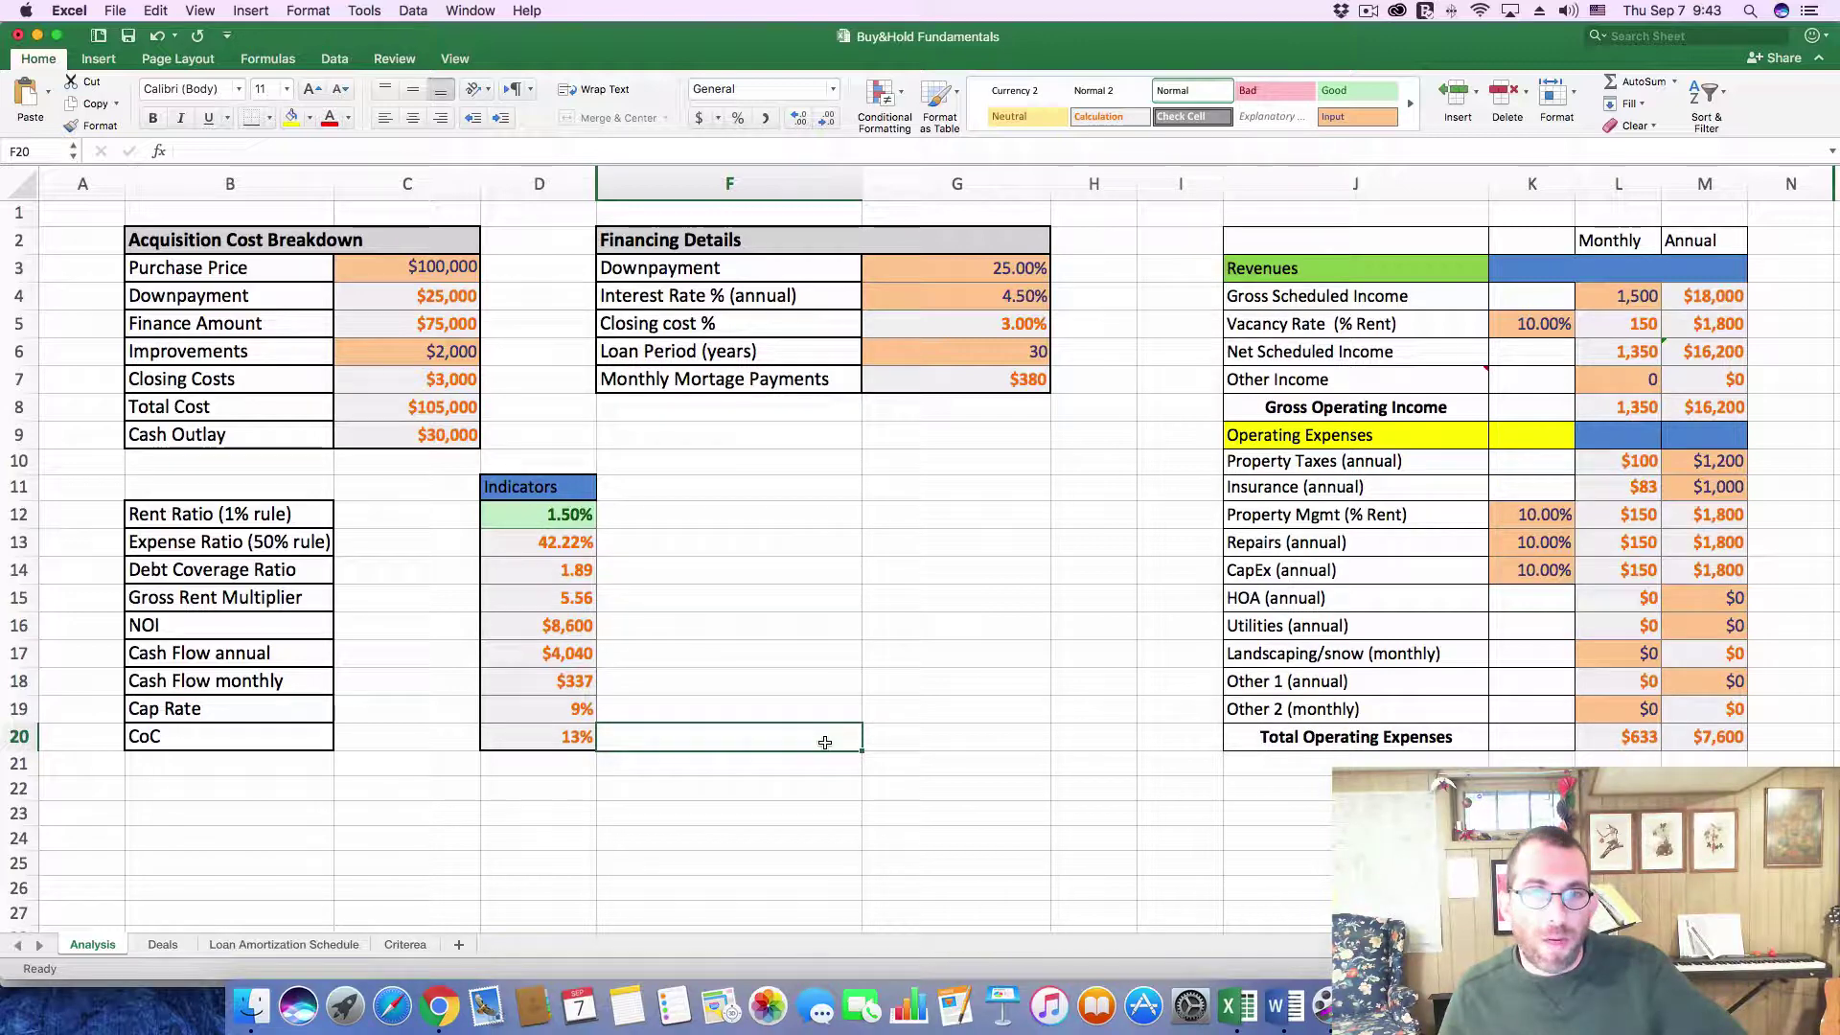
pyautogui.click(893, 736)
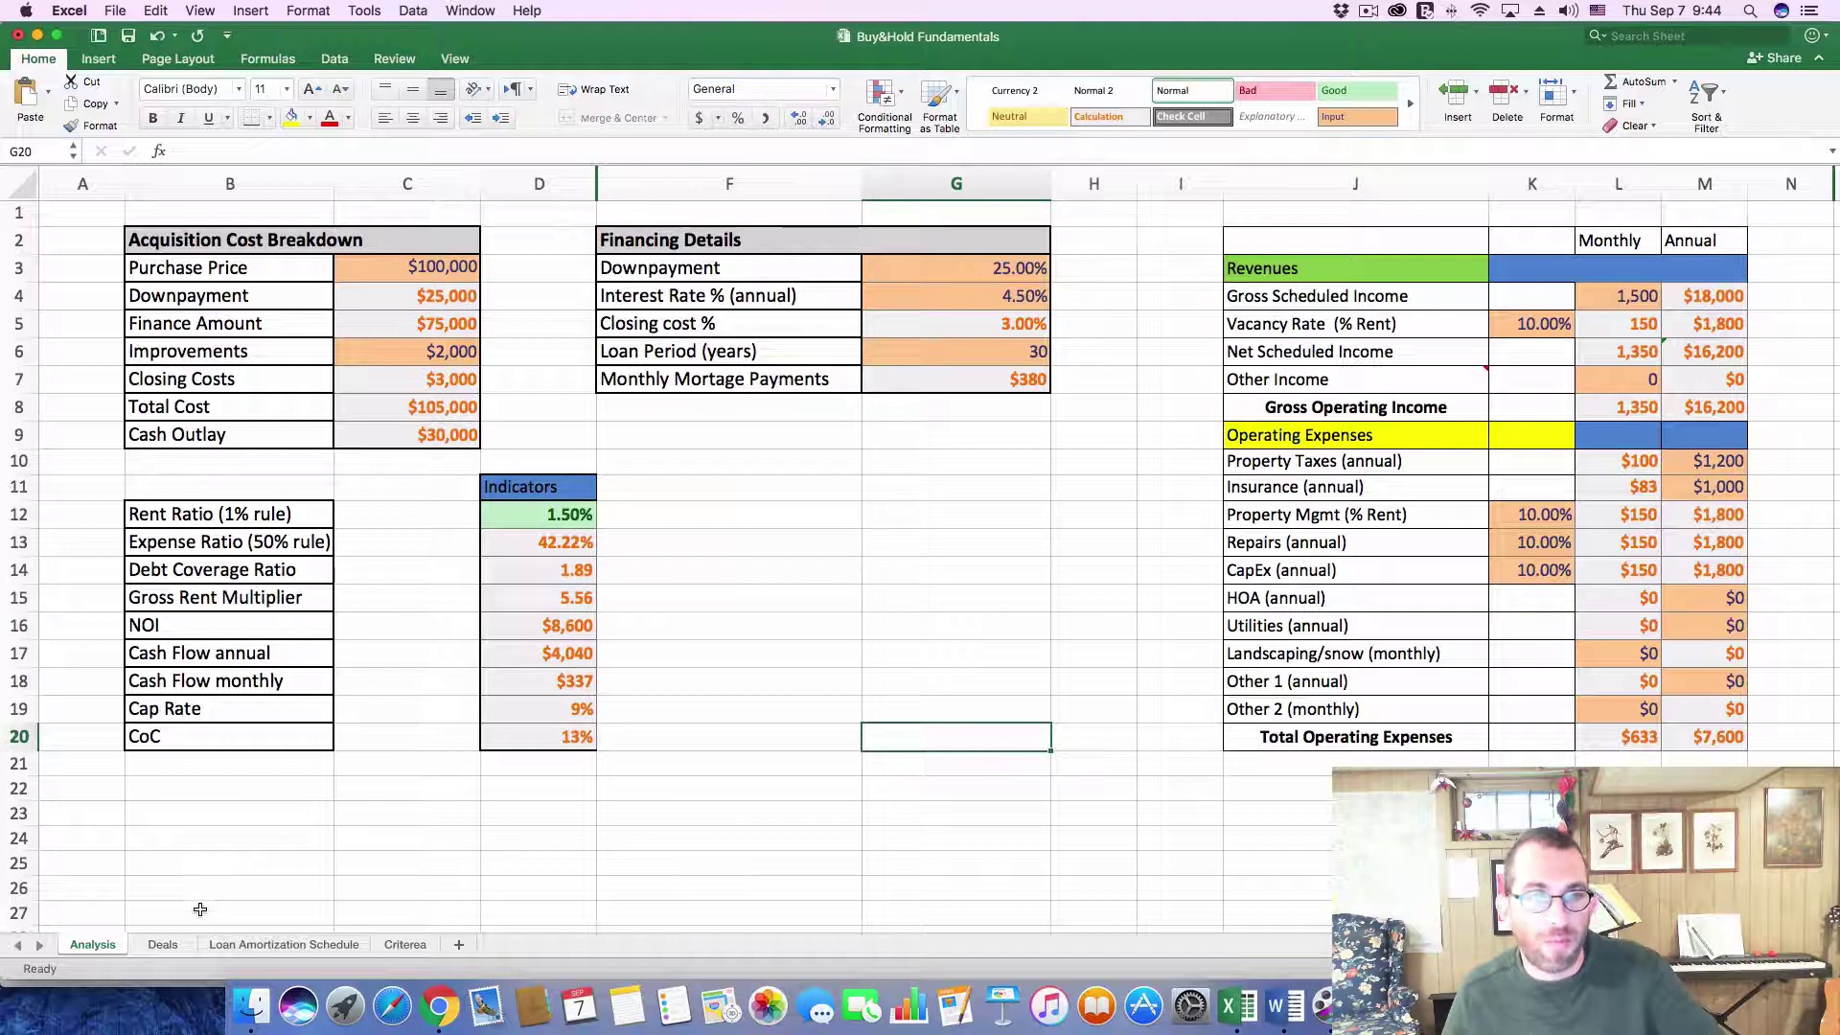
# Browse the property list with prices, rents, CF and CoC on the Deals sheet, and return to the Analysis sheet.
pyautogui.click(163, 944)
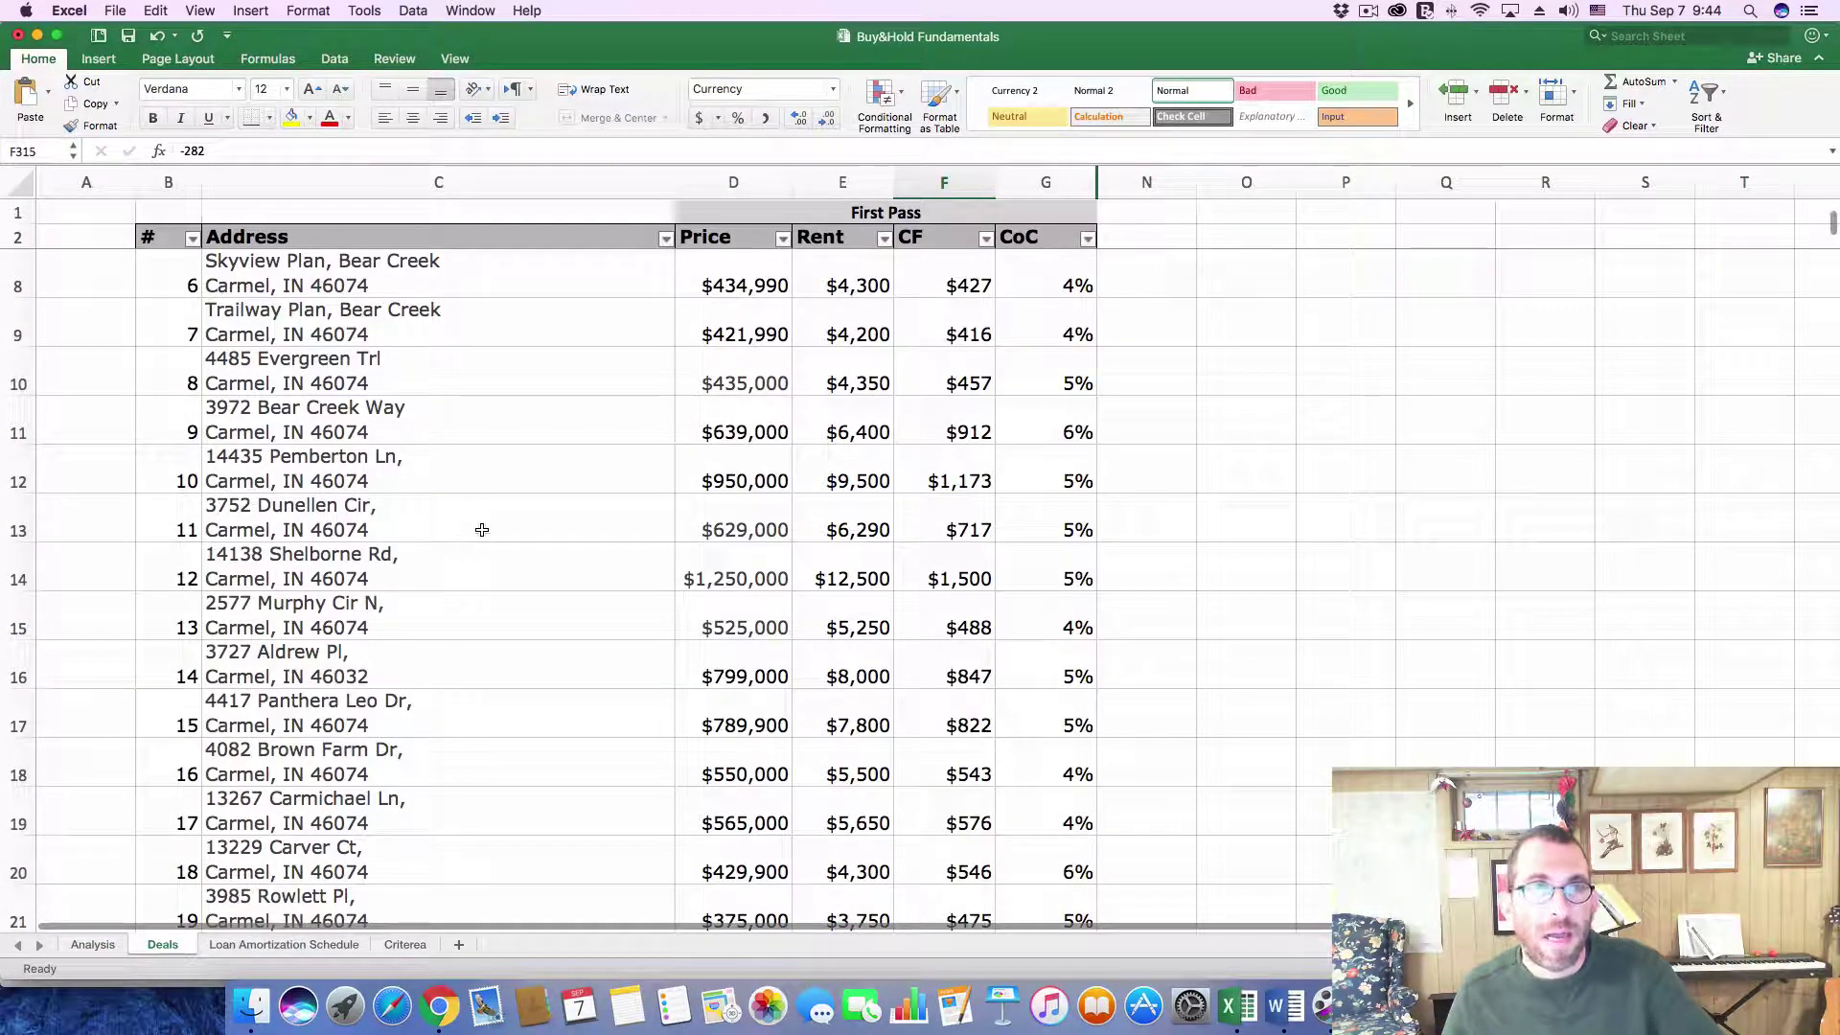
pyautogui.scroll(-1, 488, 535)
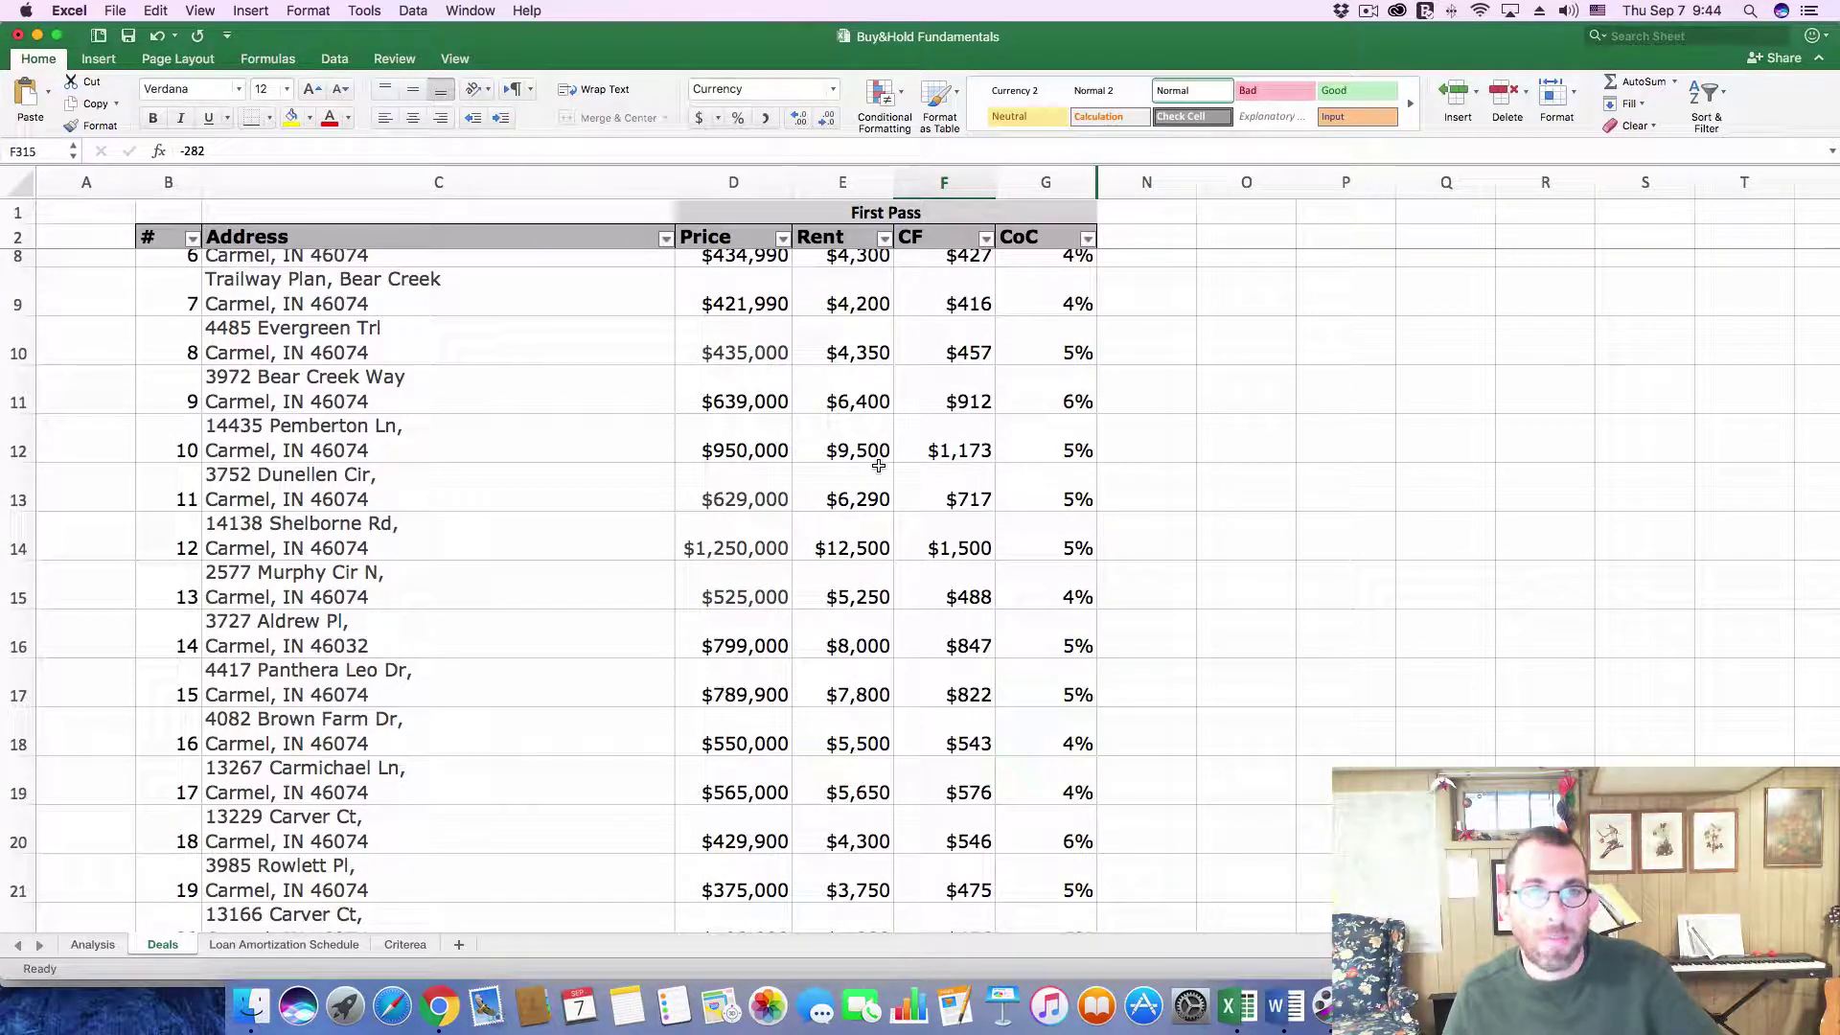
pyautogui.scroll(-1, 880, 464)
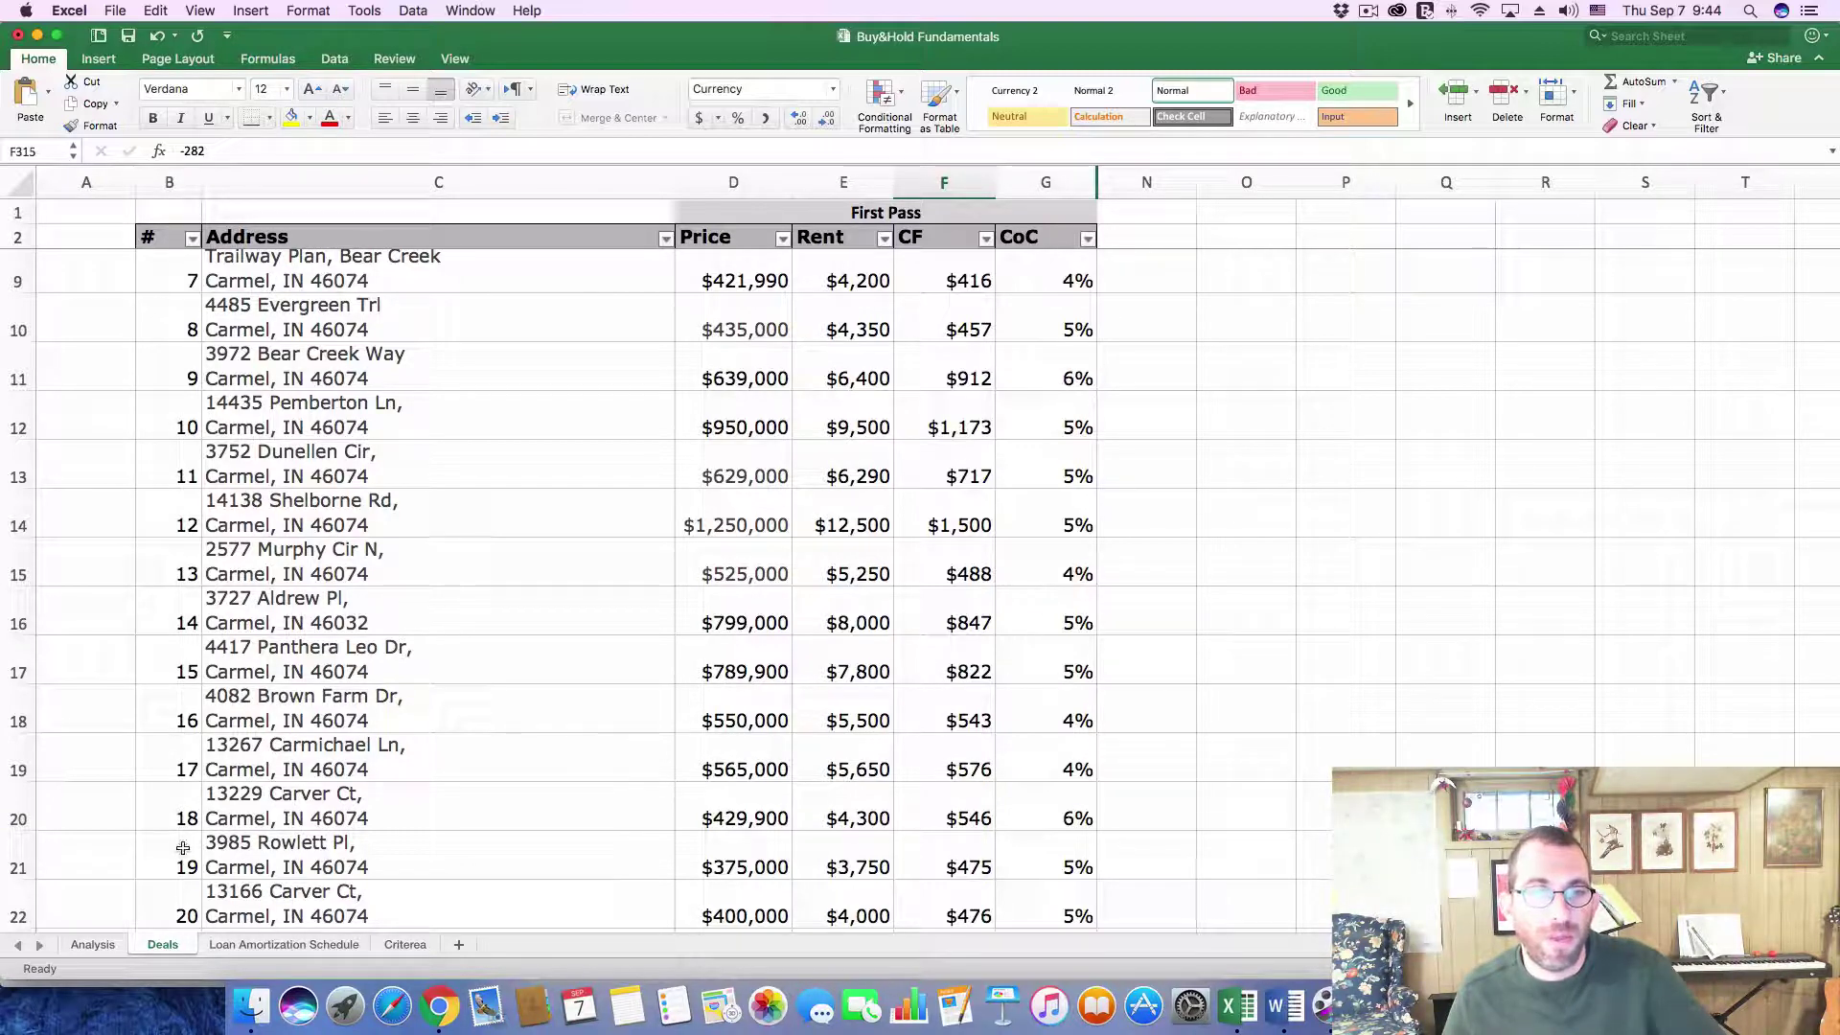
pyautogui.click(93, 944)
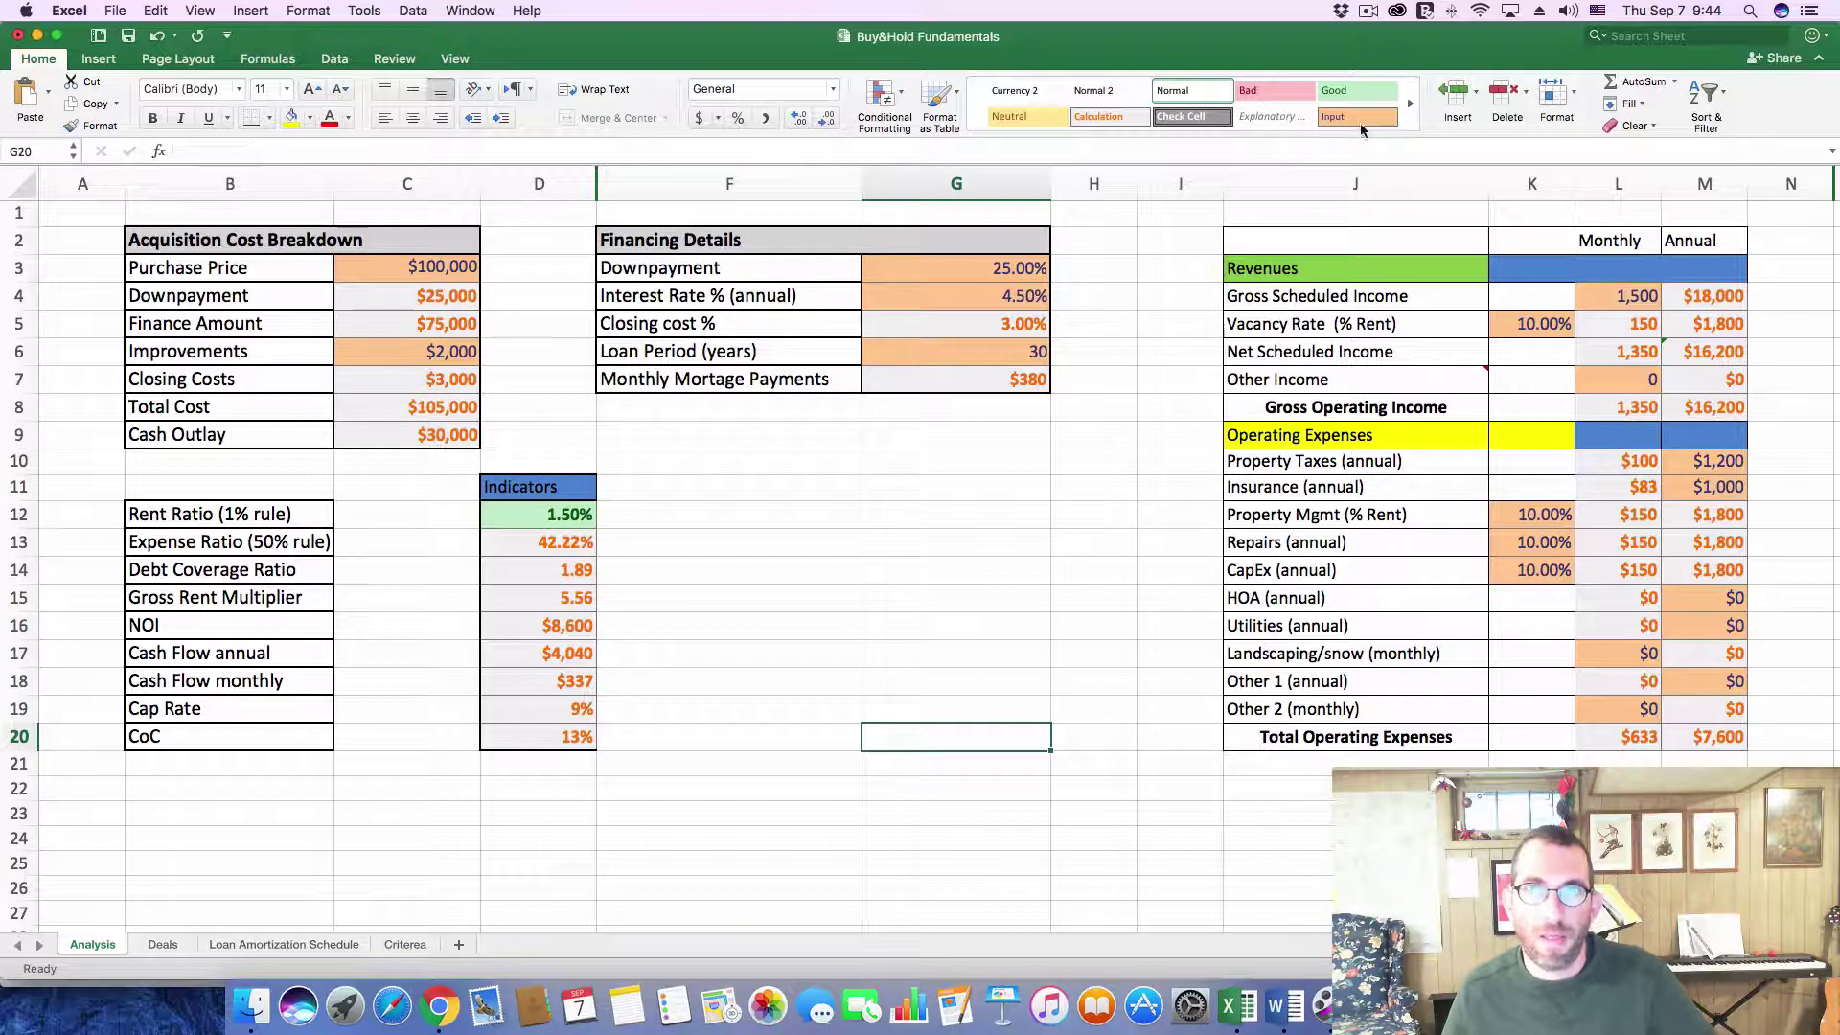
pyautogui.click(1367, 13)
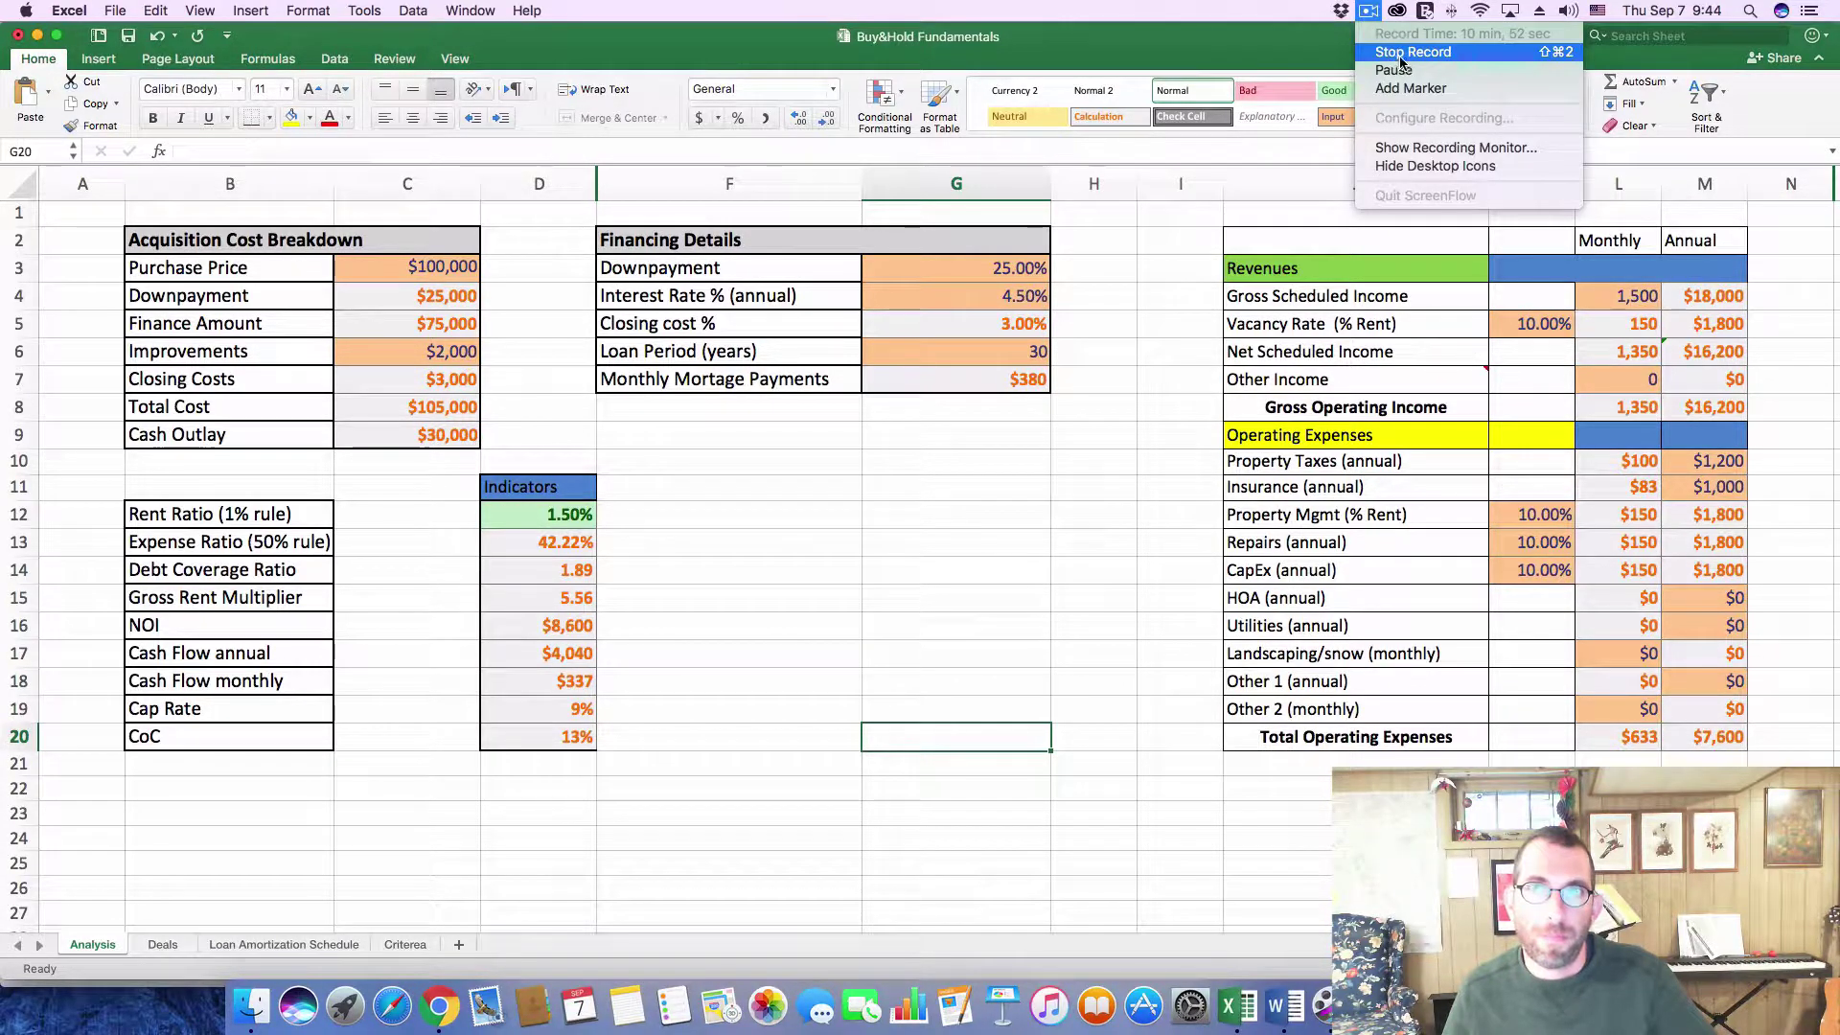